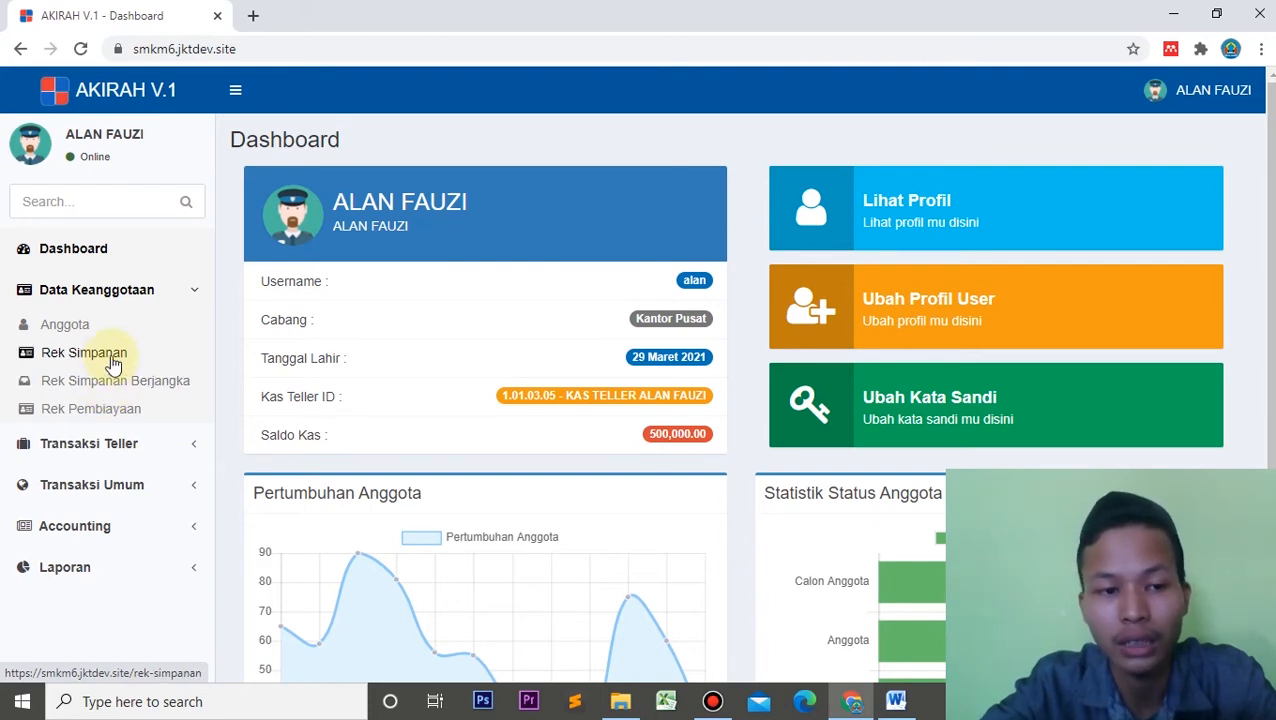
Open the blank form for adding a new member (Anggota) in the membership data.
{"action": "left_click", "coordinate": [157, 287]}
{"action": "left_click", "coordinate": [120, 295]}
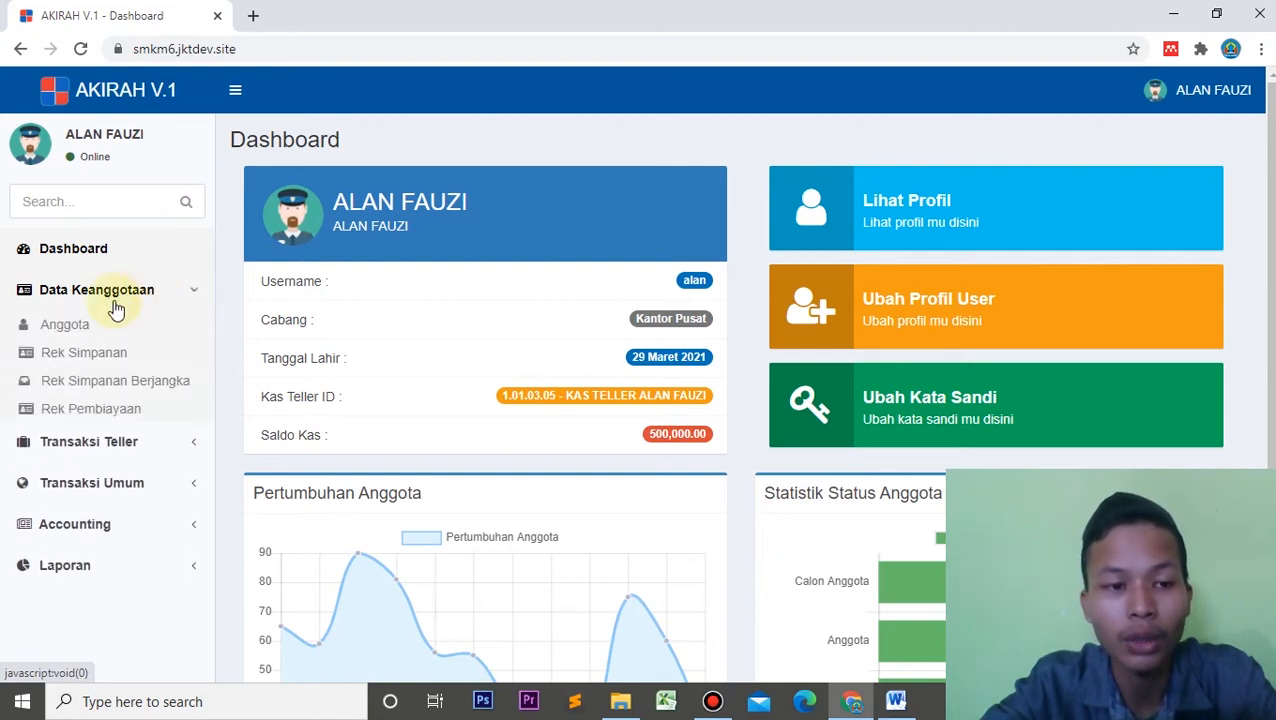
{"action": "left_click", "coordinate": [72, 335]}
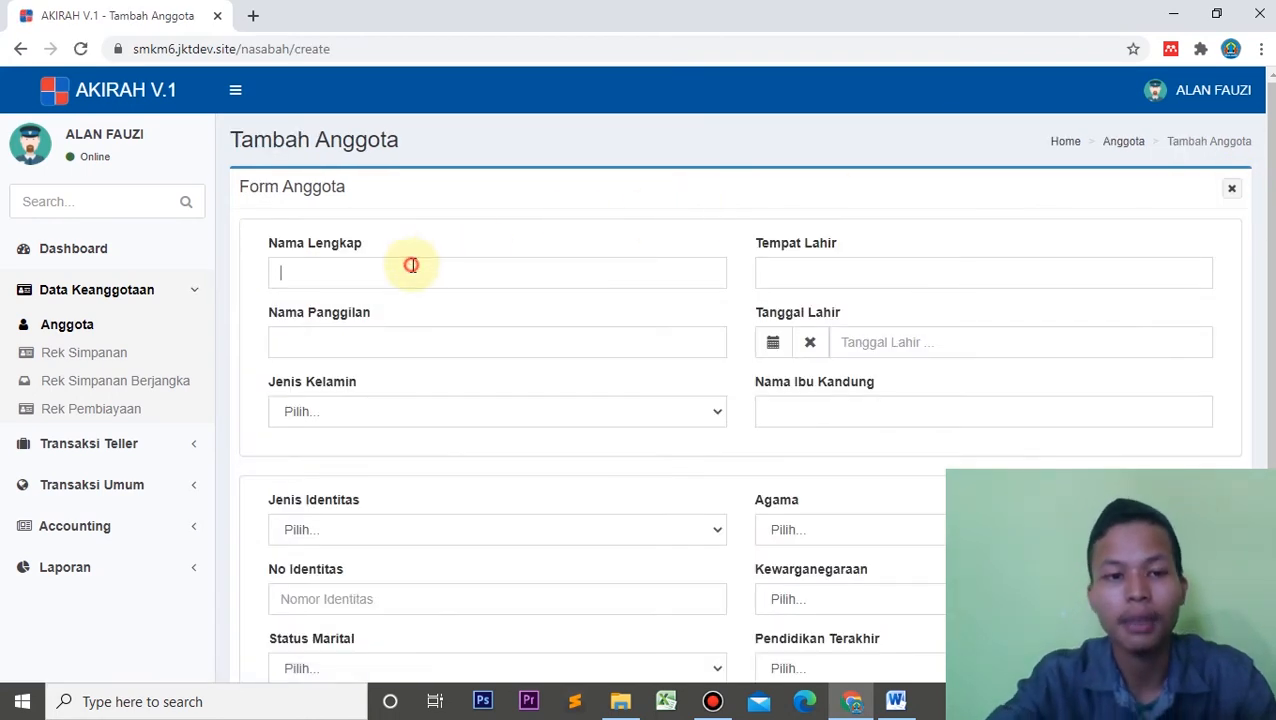
Enter the new member's full name and nickname, and set Jenis Kelamin to Laki-laki.
{"action": "left_click", "coordinate": [411, 265]}
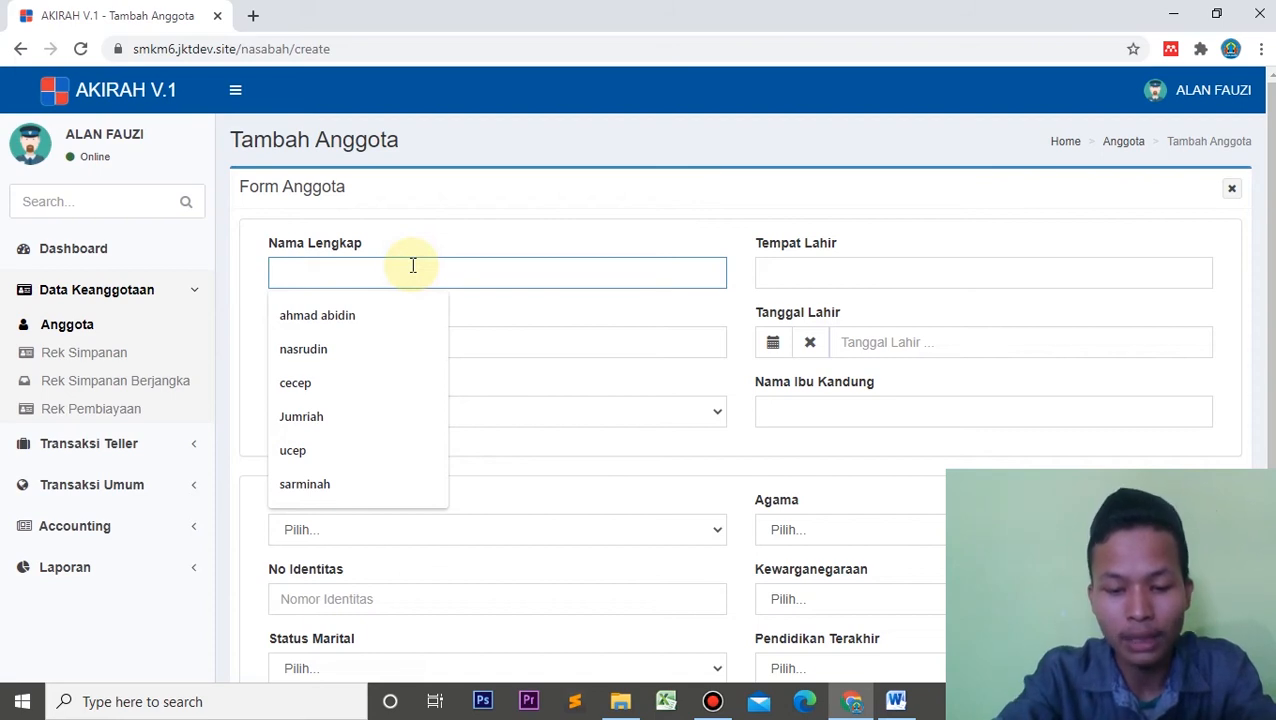
{"action": "type", "text": "gopar"}
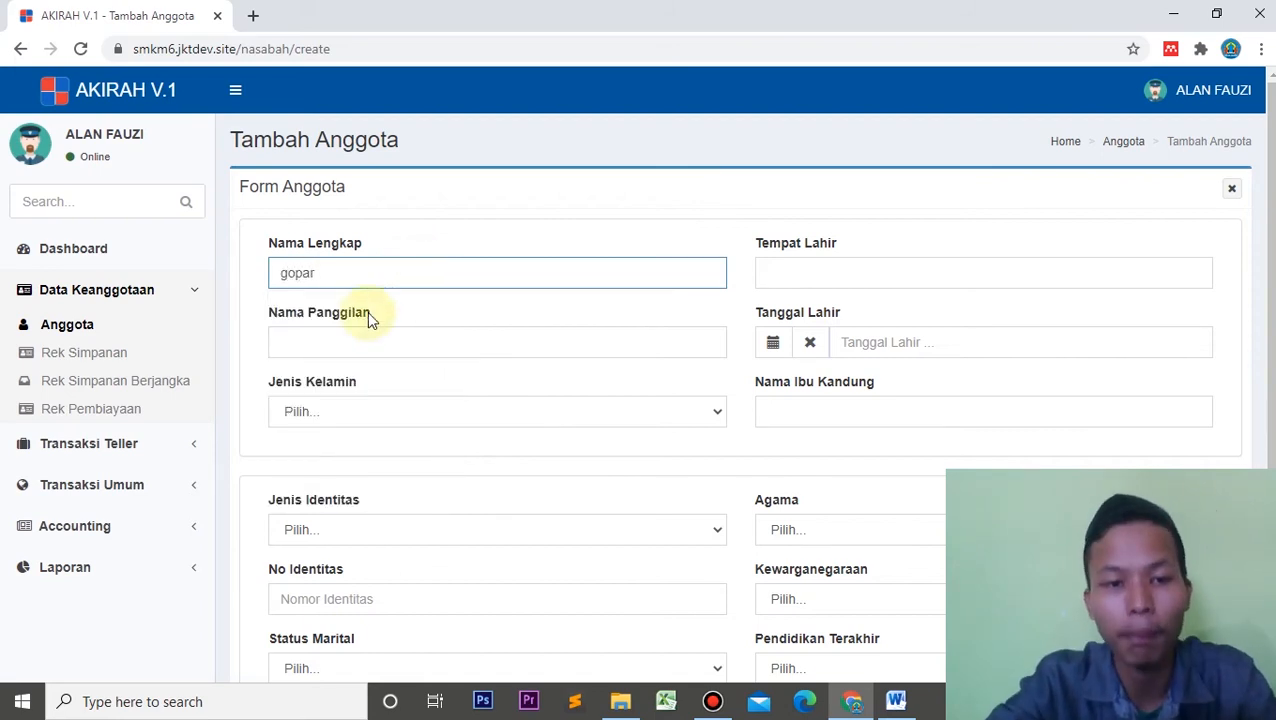
{"action": "left_click", "coordinate": [362, 340]}
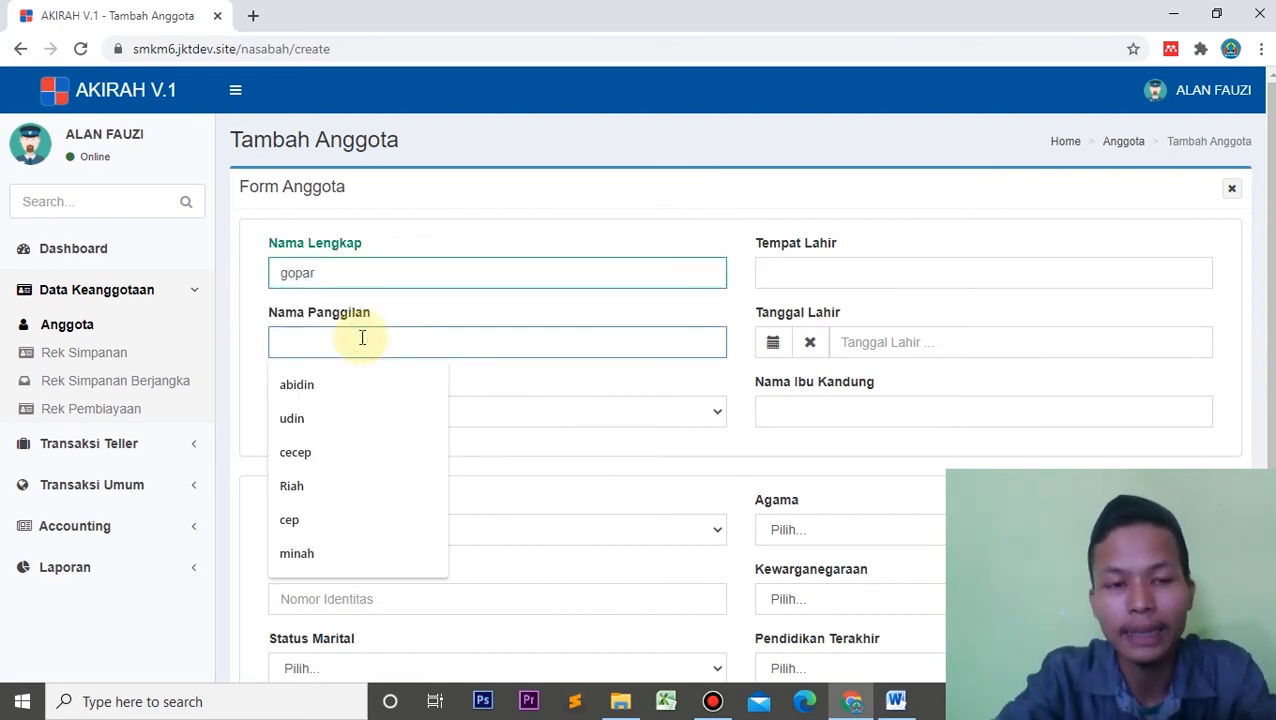
{"action": "type", "text": "gopar"}
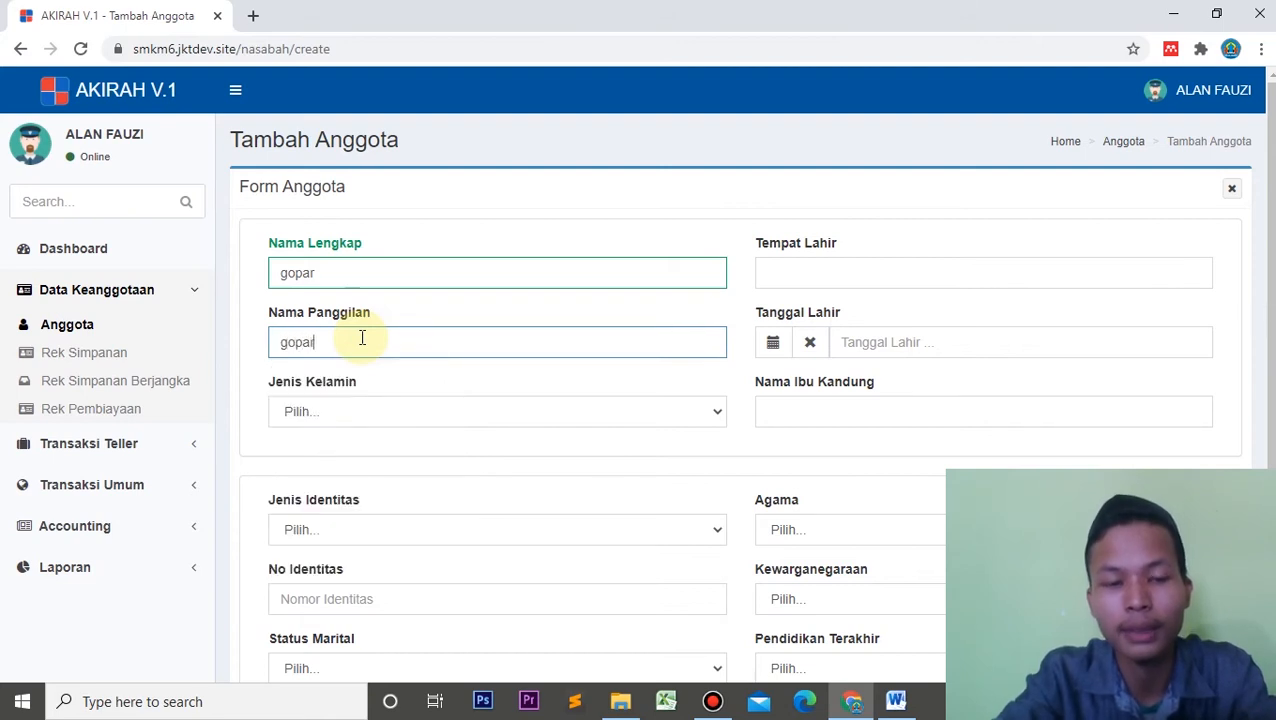
{"action": "left_click", "coordinate": [400, 414]}
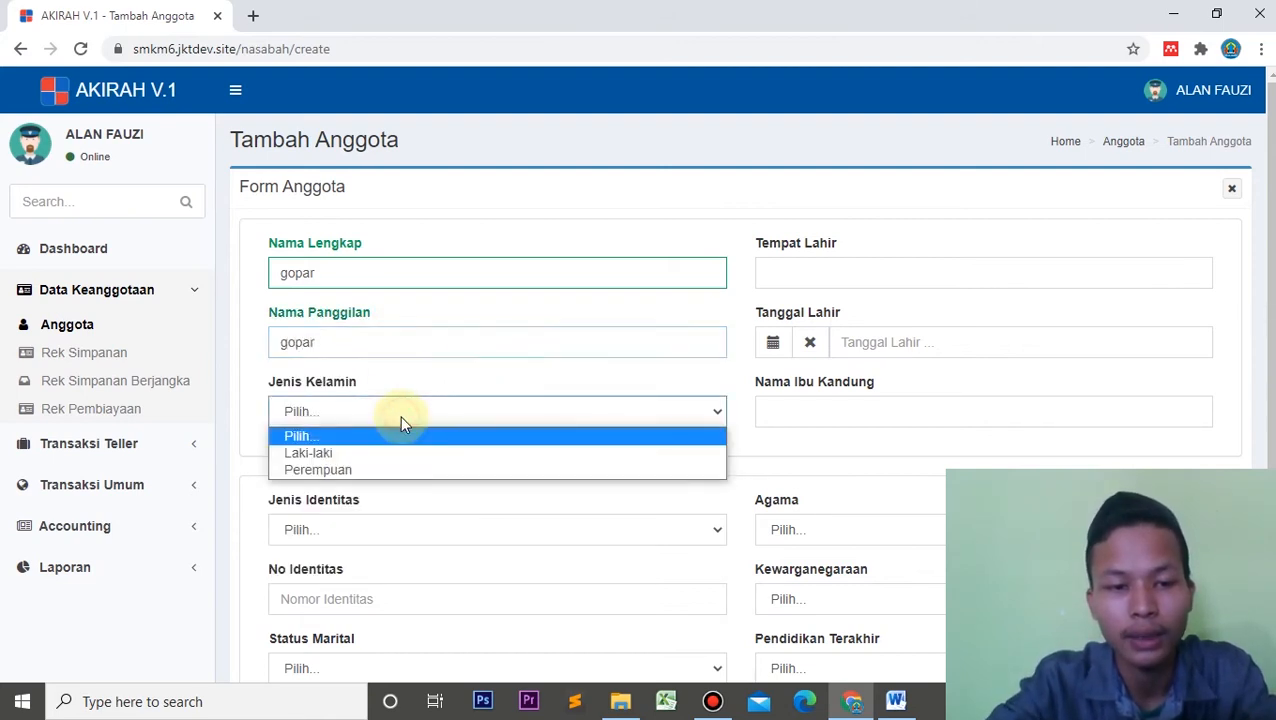
{"action": "left_click", "coordinate": [340, 453]}
Set Tempat Lahir to jatim and fill in the member's date of birth and mother's name.
{"action": "left_click", "coordinate": [809, 277]}
{"action": "type", "text": "jatim"}
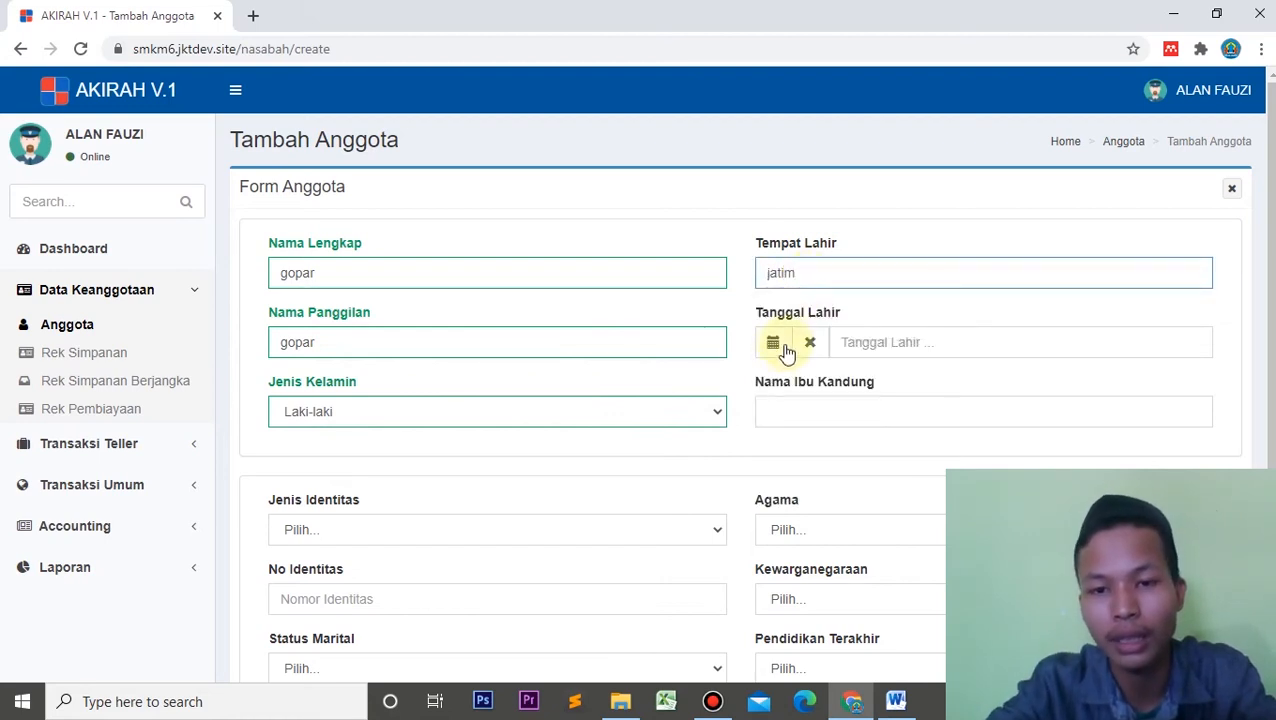
{"action": "left_click", "coordinate": [778, 350]}
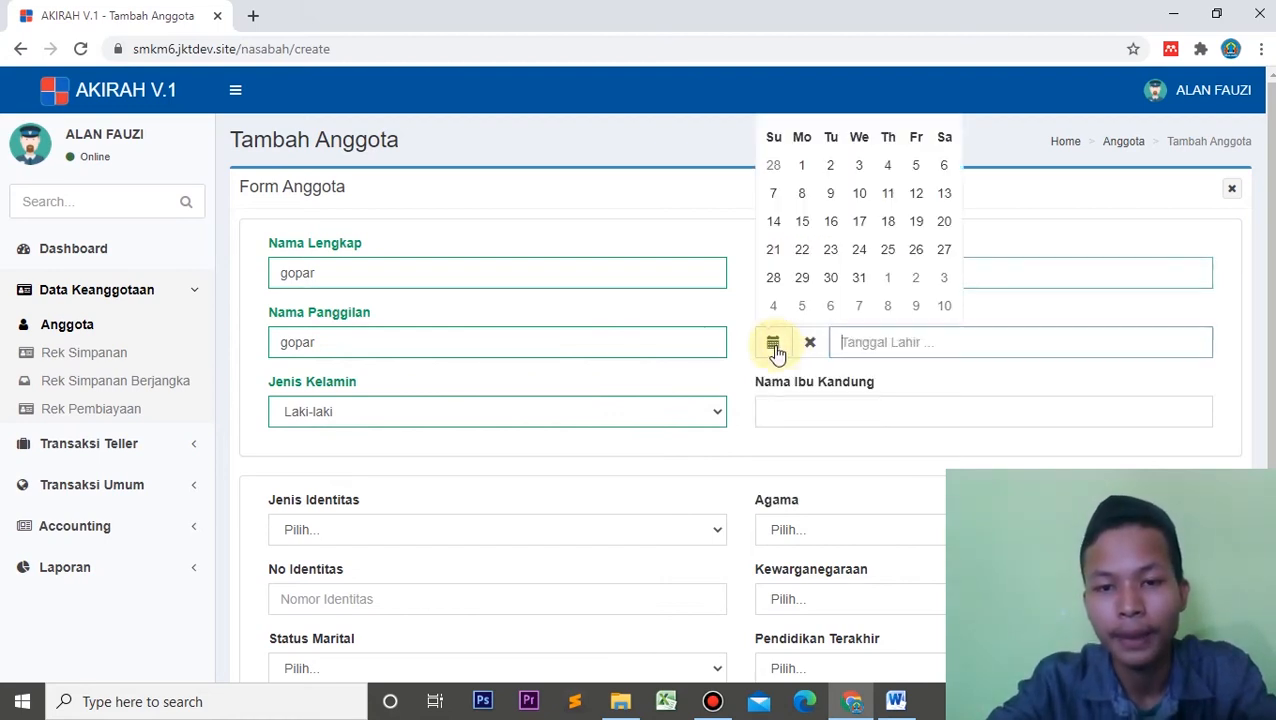
{"action": "left_click", "coordinate": [820, 195]}
{"action": "left_click", "coordinate": [817, 414]}
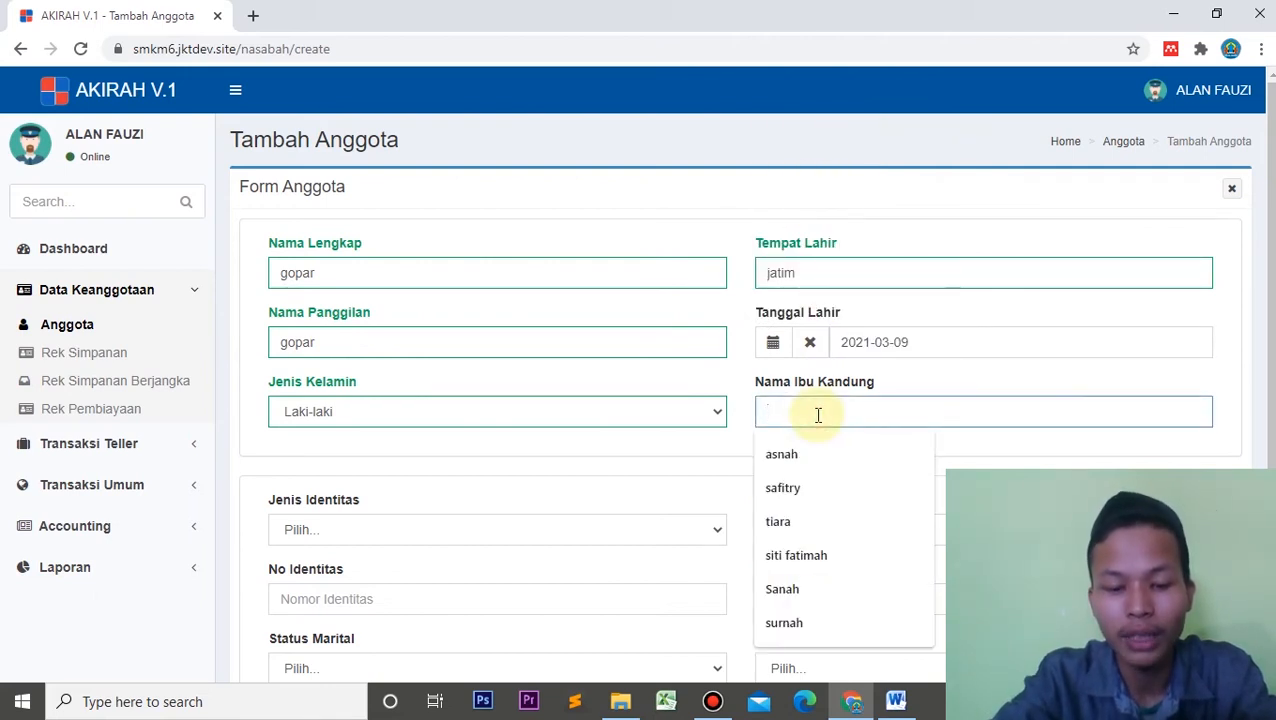
{"action": "type", "text": "enur"}
Set Jenis Identitas to KTP and Agama to Kristen Katolik, and enter the member's identity number.
{"action": "left_click", "coordinate": [450, 535]}
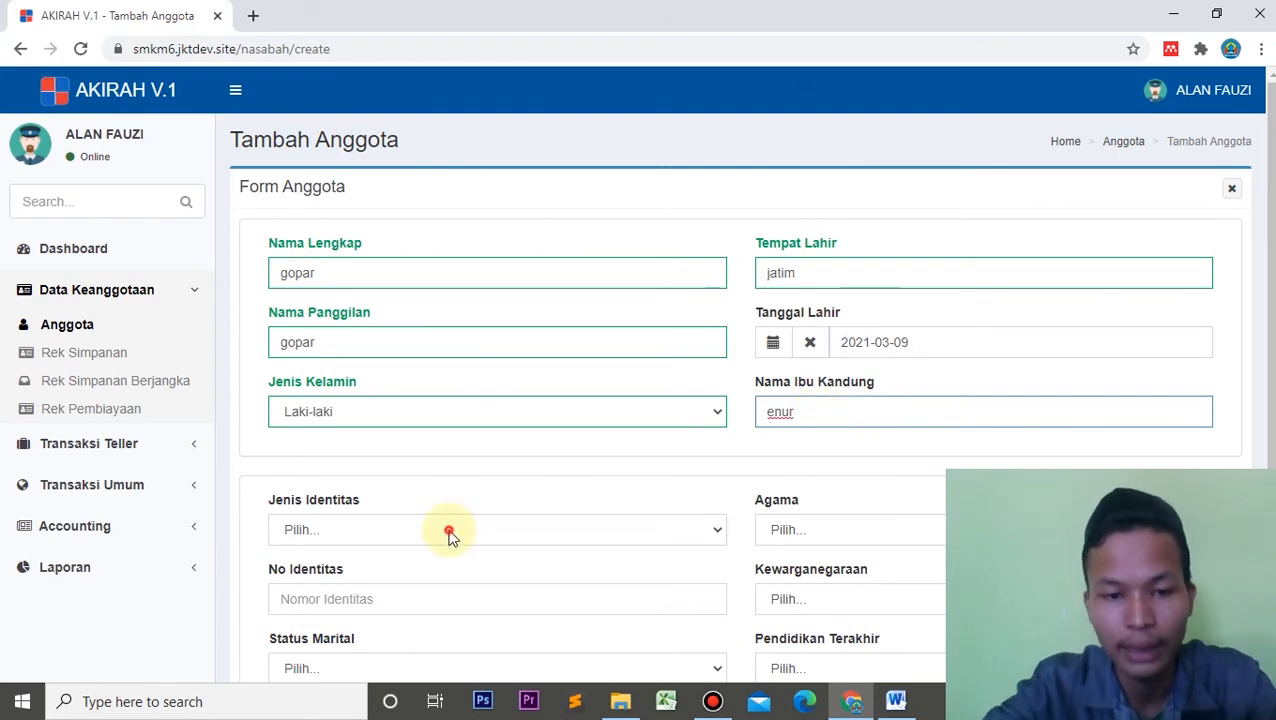
{"action": "left_click", "coordinate": [313, 573]}
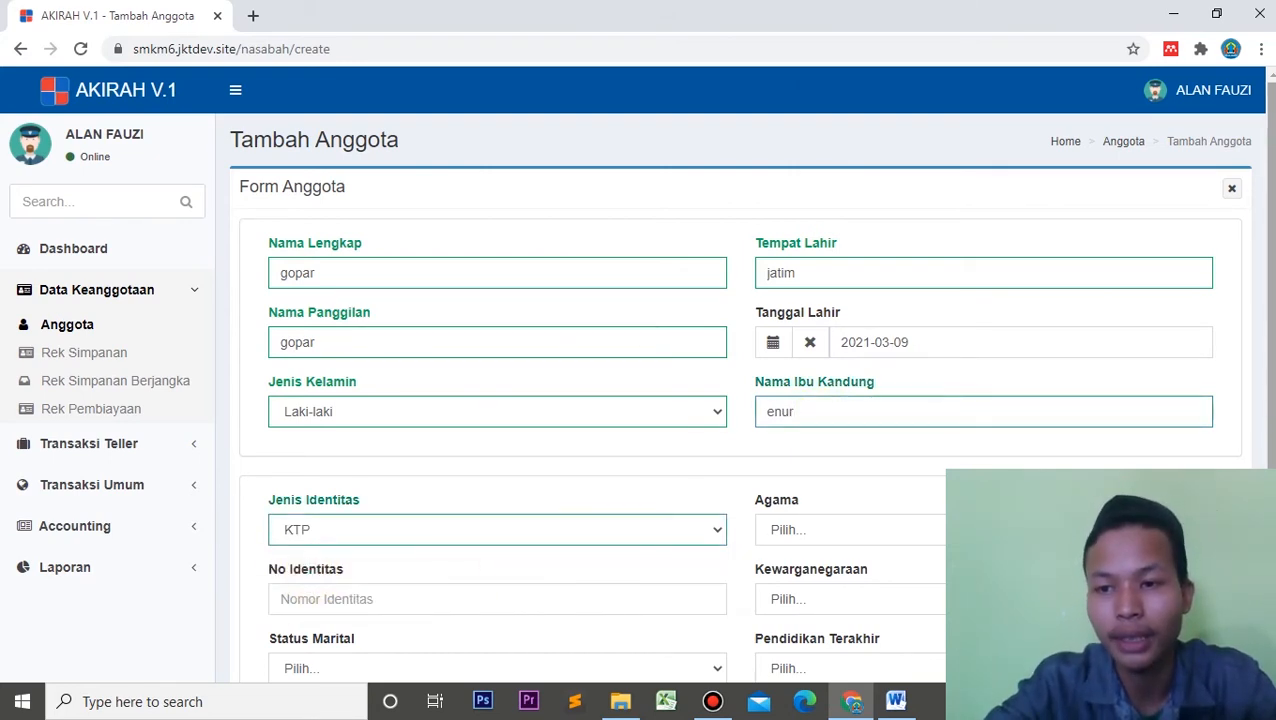
{"action": "scroll", "coordinate": [632, 373], "scroll_direction": "down", "scroll_amount": 2}
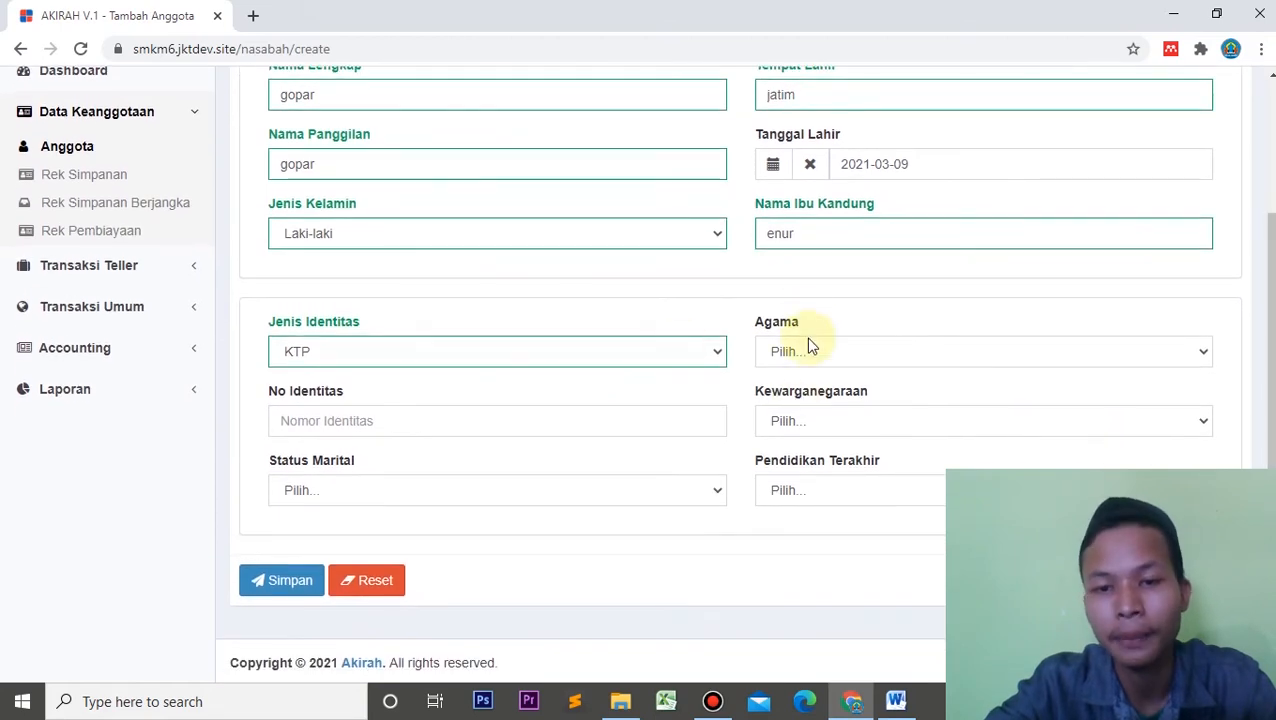
{"action": "left_click", "coordinate": [810, 347]}
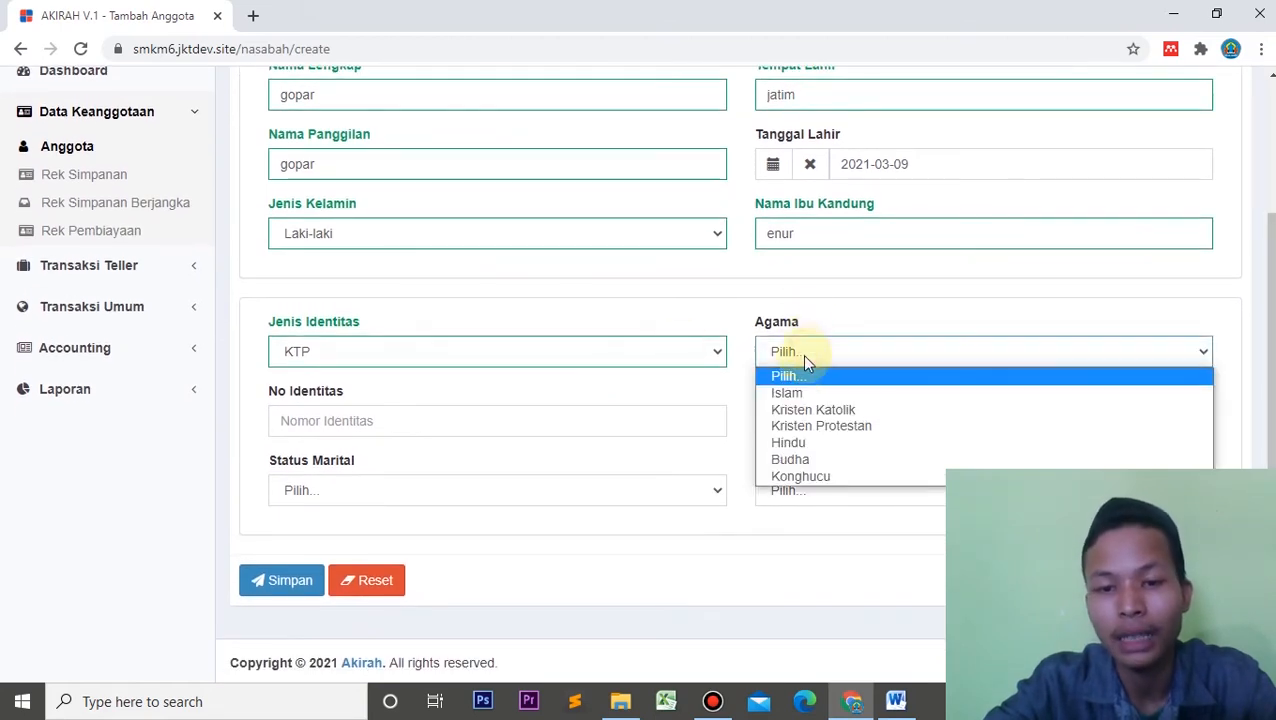
{"action": "left_click", "coordinate": [795, 410]}
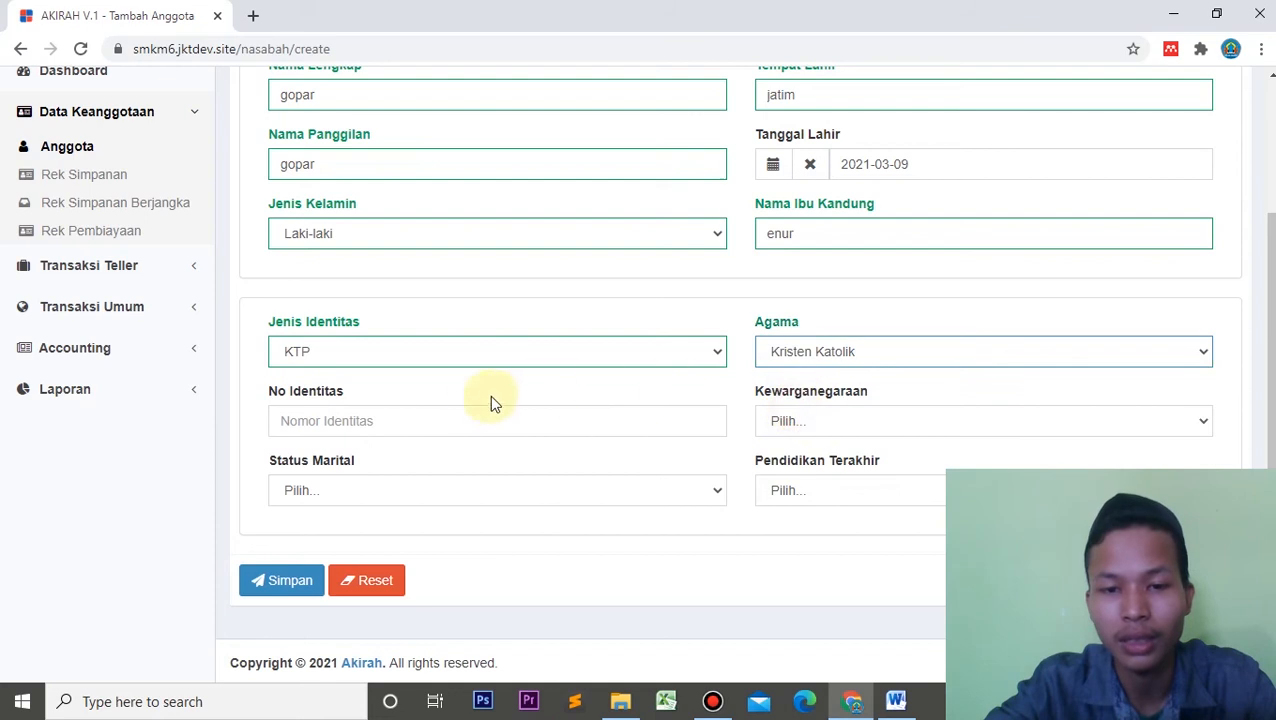
{"action": "left_click", "coordinate": [430, 421]}
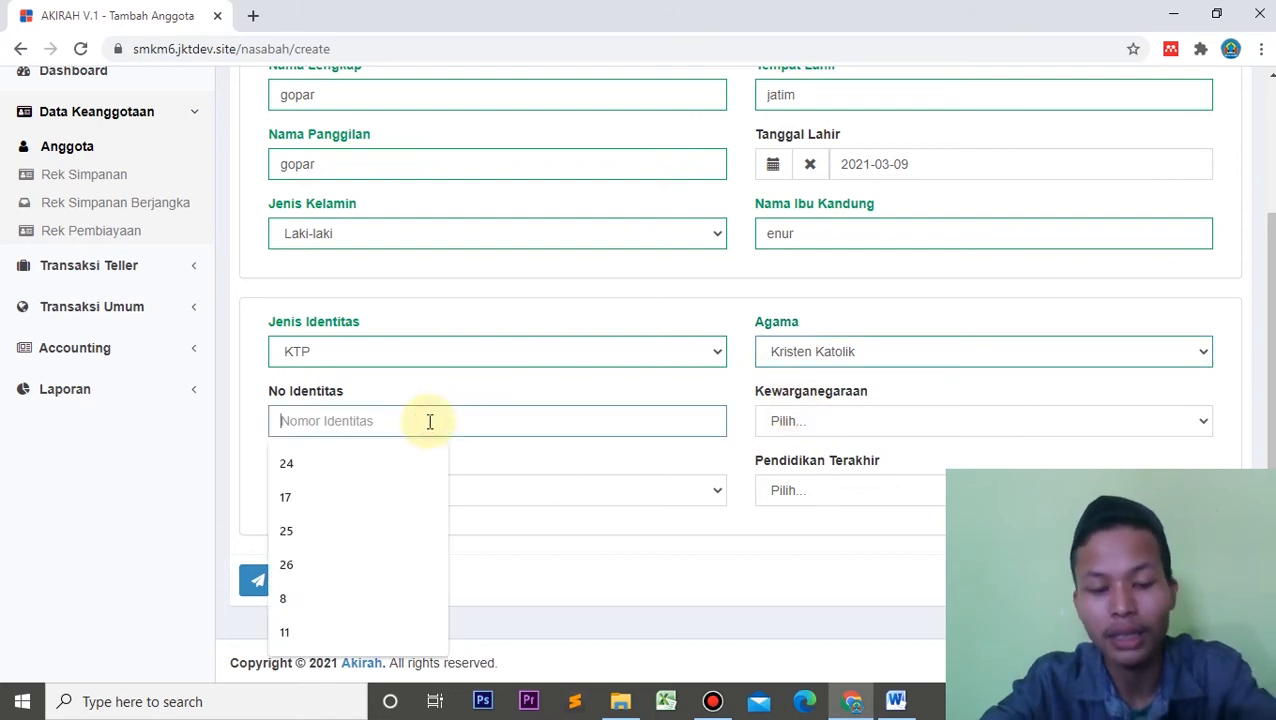
{"action": "type", "text": "43"}
Set Status Marital to Janda/Duda, Kewarganegaraan to Warga Negara Indonesia and Pendidikan Terakhir to S2, and save the member.
{"action": "left_click", "coordinate": [372, 497]}
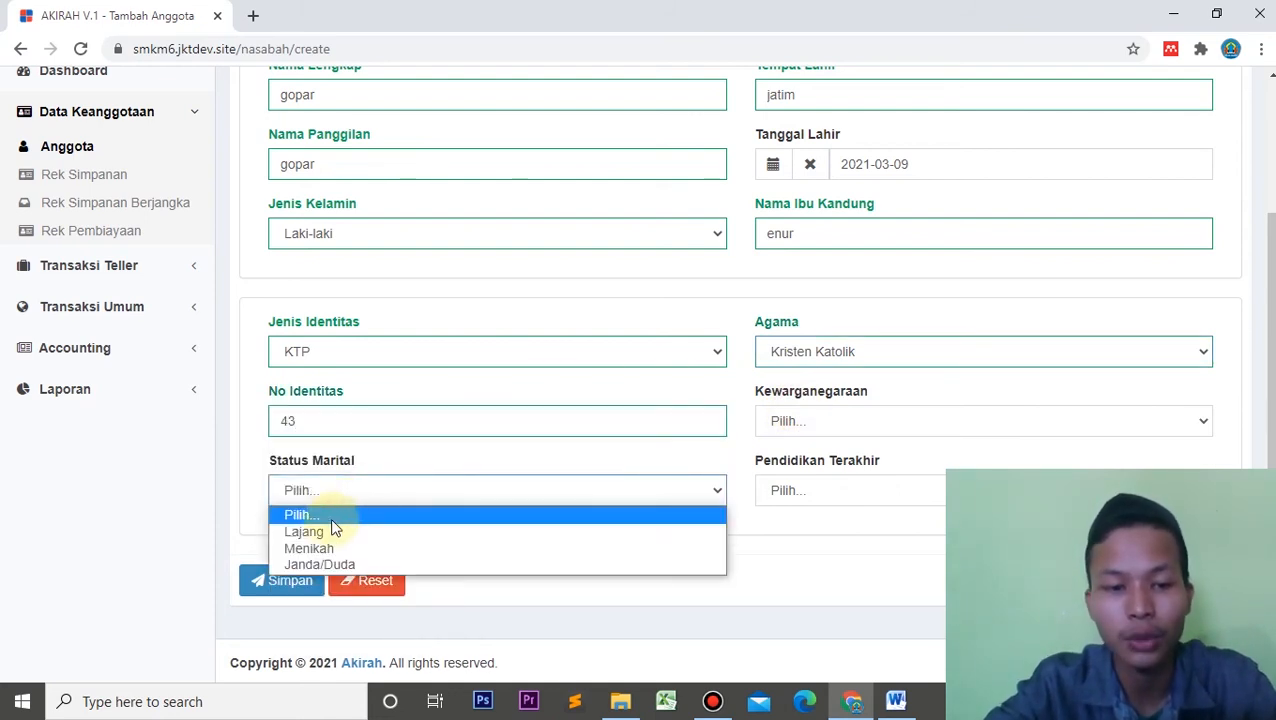
{"action": "left_click", "coordinate": [325, 563]}
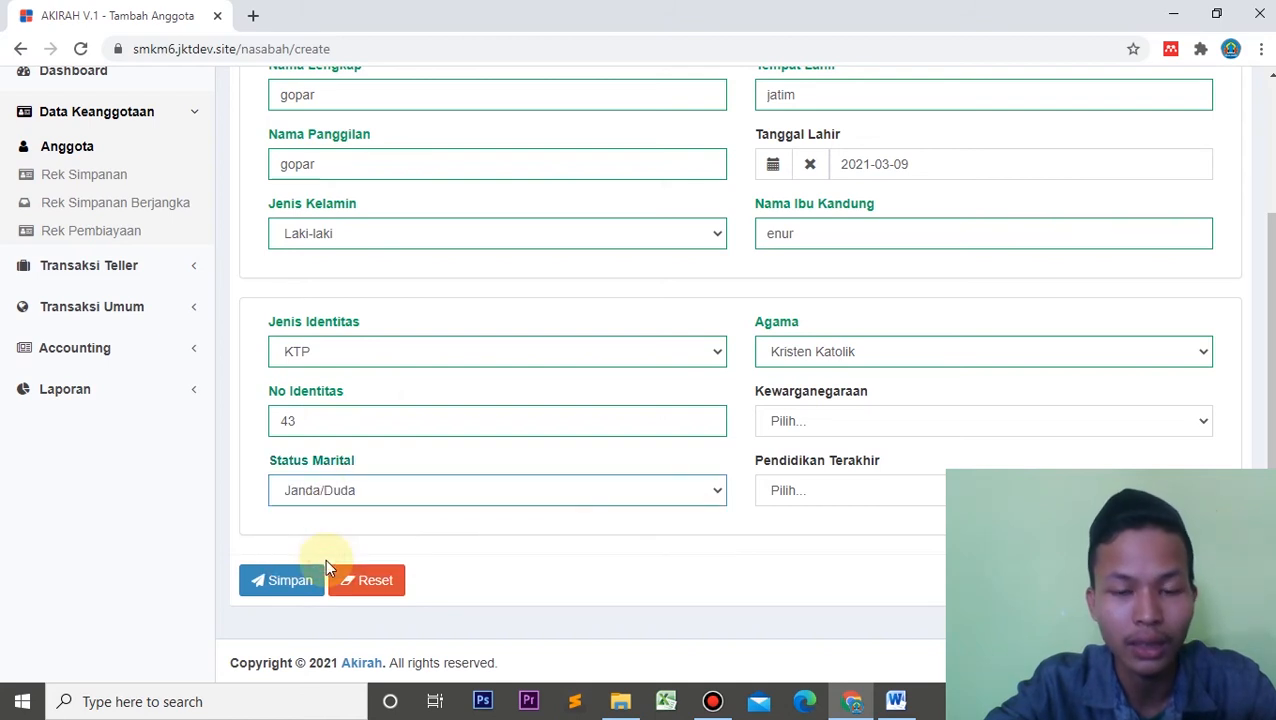
{"action": "left_click", "coordinate": [806, 424]}
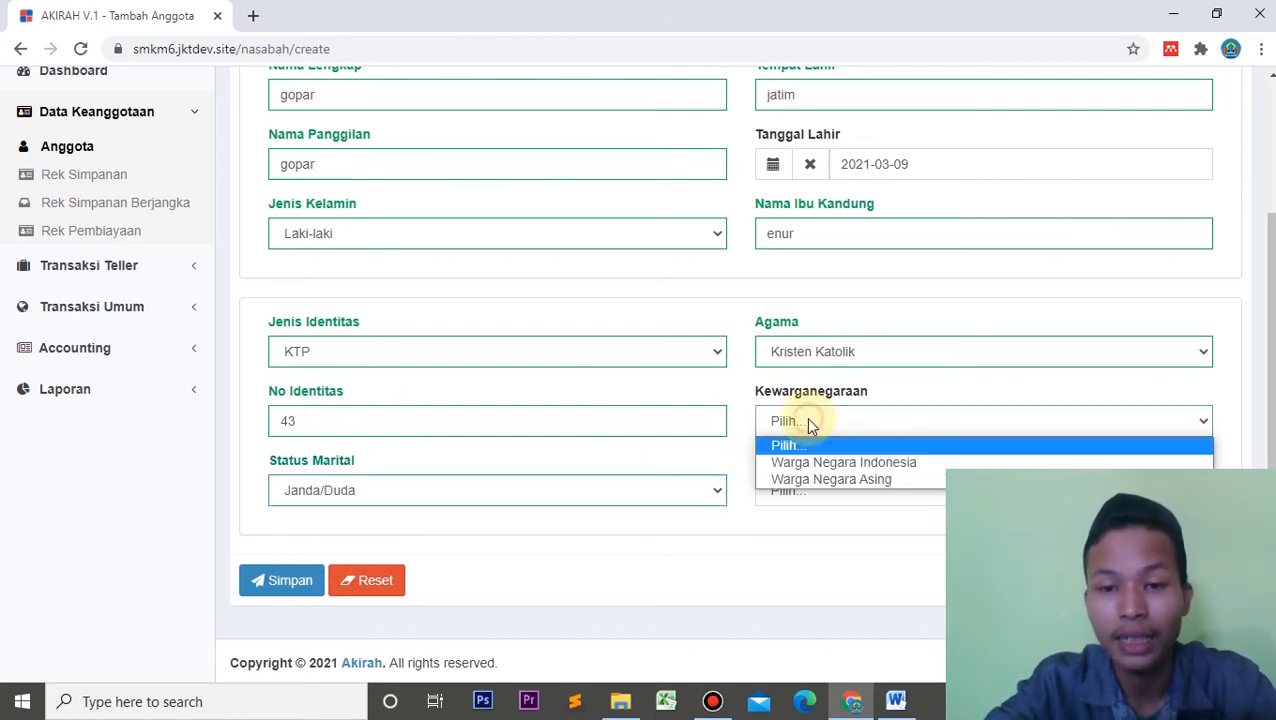
{"action": "left_click", "coordinate": [803, 463]}
{"action": "left_click", "coordinate": [826, 488]}
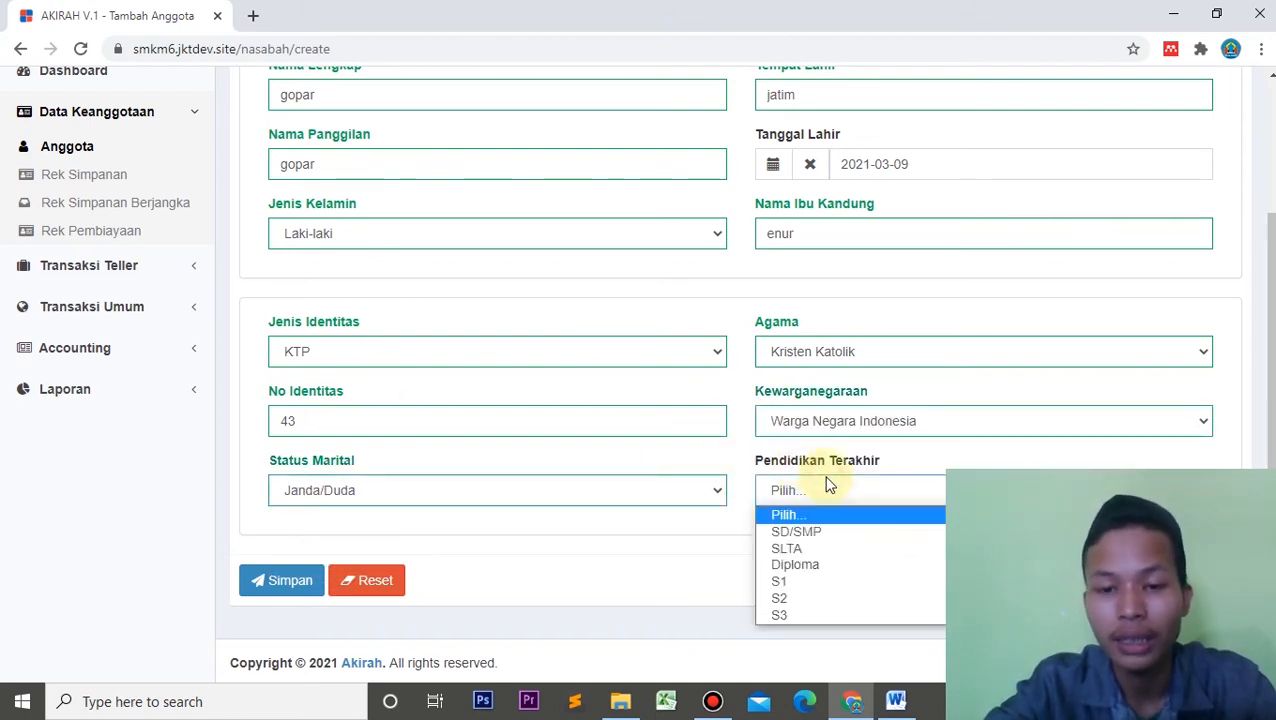
{"action": "left_click", "coordinate": [809, 598]}
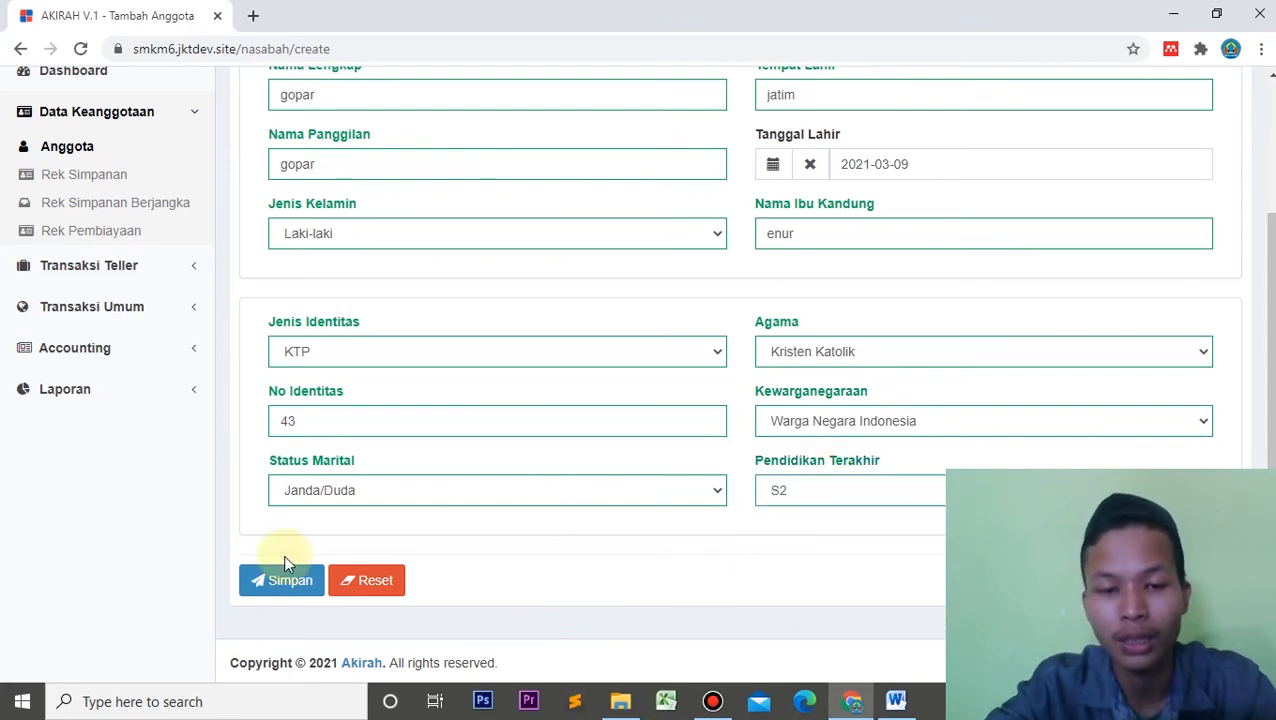
{"action": "left_click", "coordinate": [278, 586]}
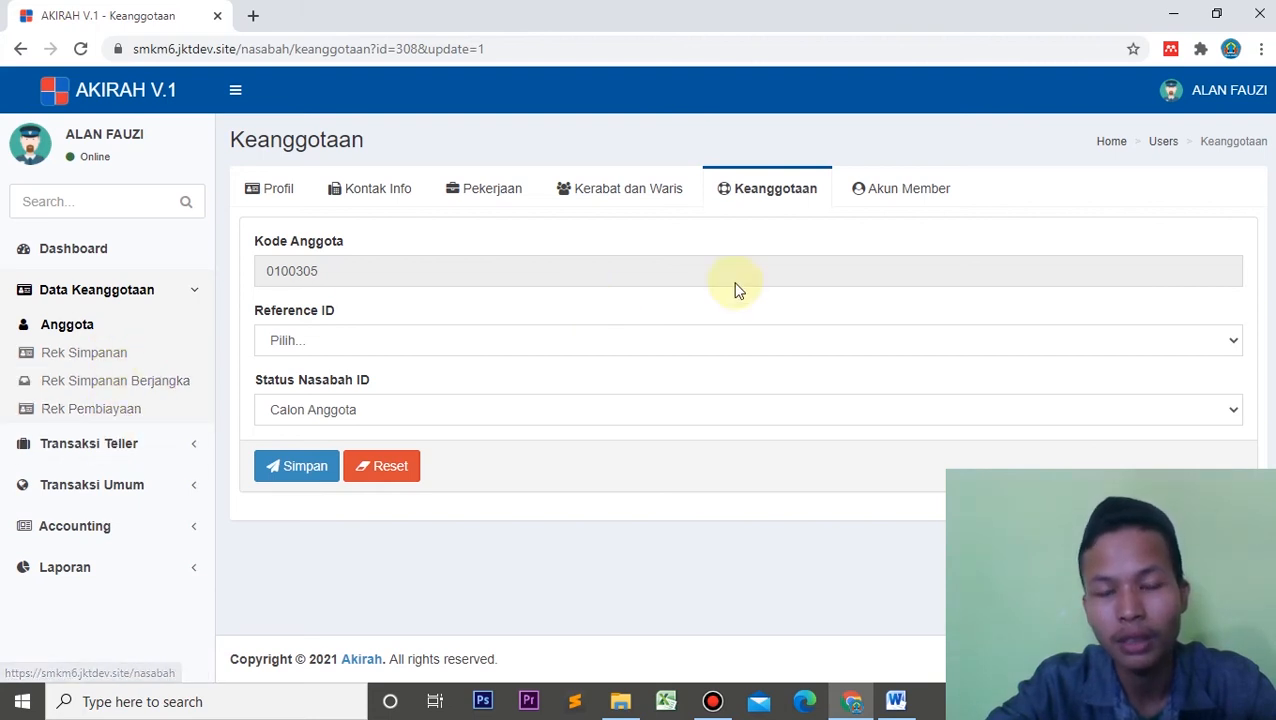
Choose the logged-in teller as the membership's Reference ID, set Status Nasabah ID to Anggota, and save.
{"action": "left_click", "coordinate": [326, 341]}
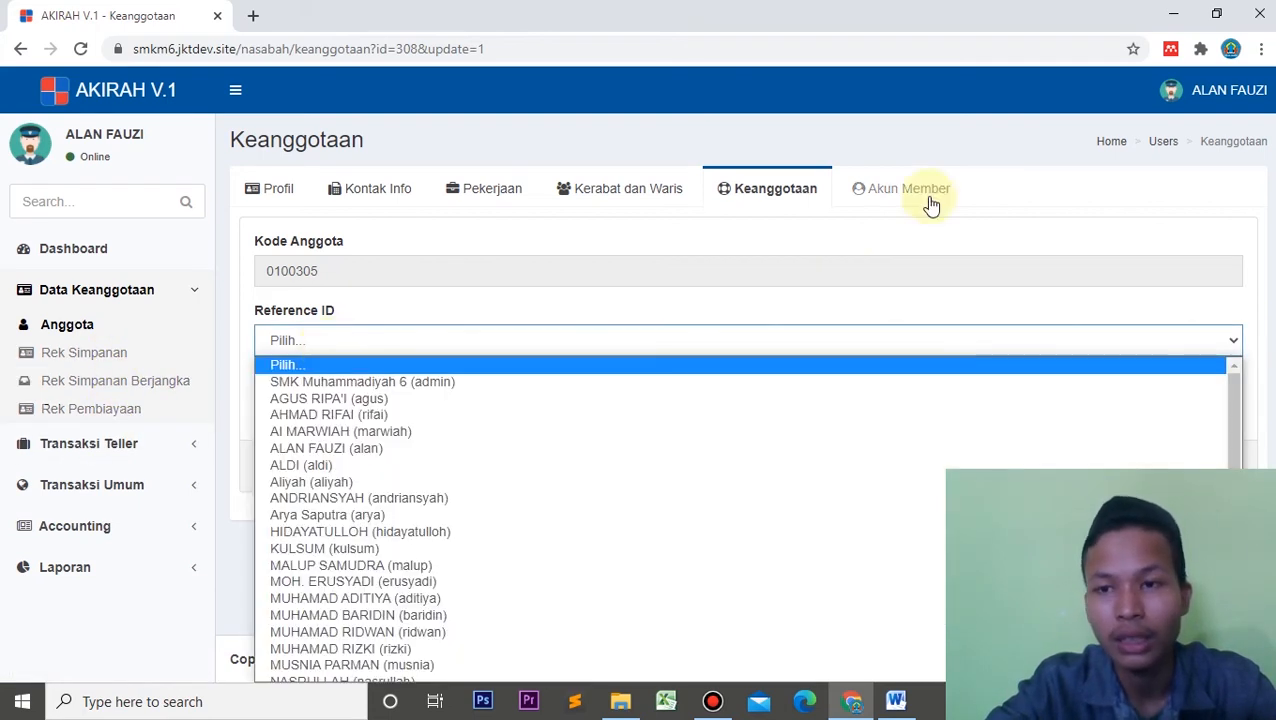
{"action": "left_click", "coordinate": [300, 448]}
{"action": "left_click", "coordinate": [303, 418]}
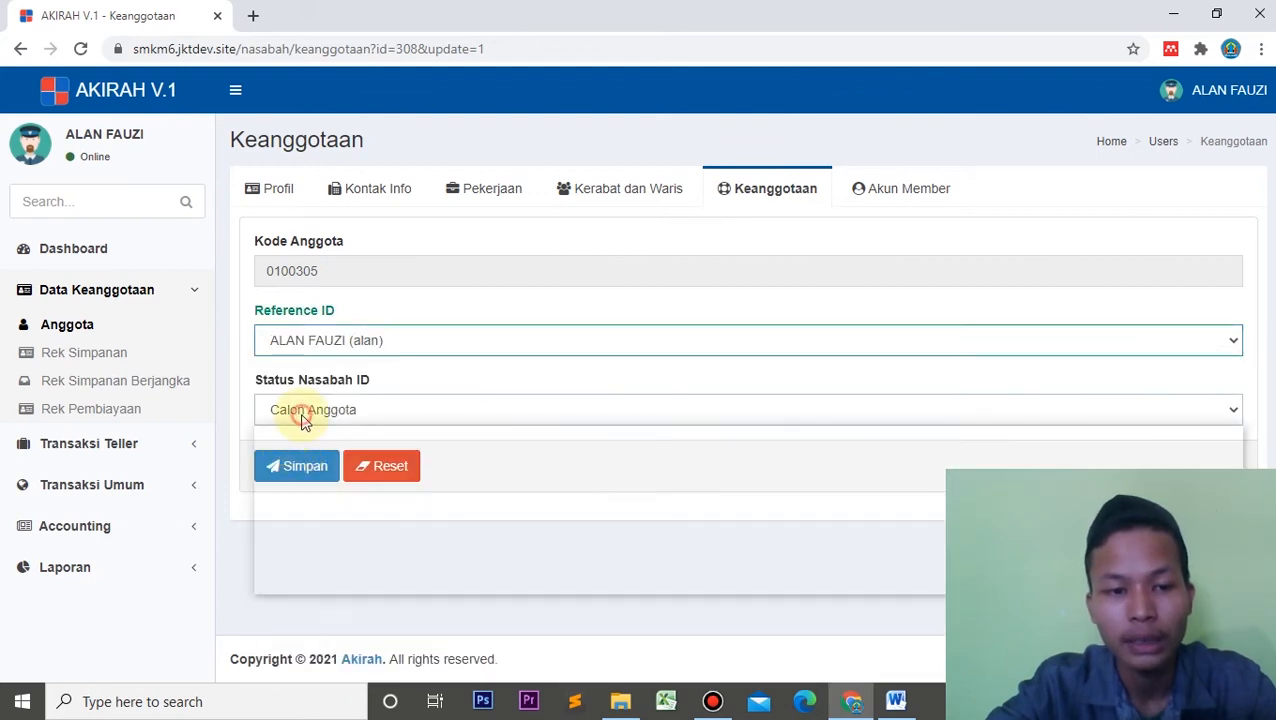
{"action": "left_click", "coordinate": [298, 468]}
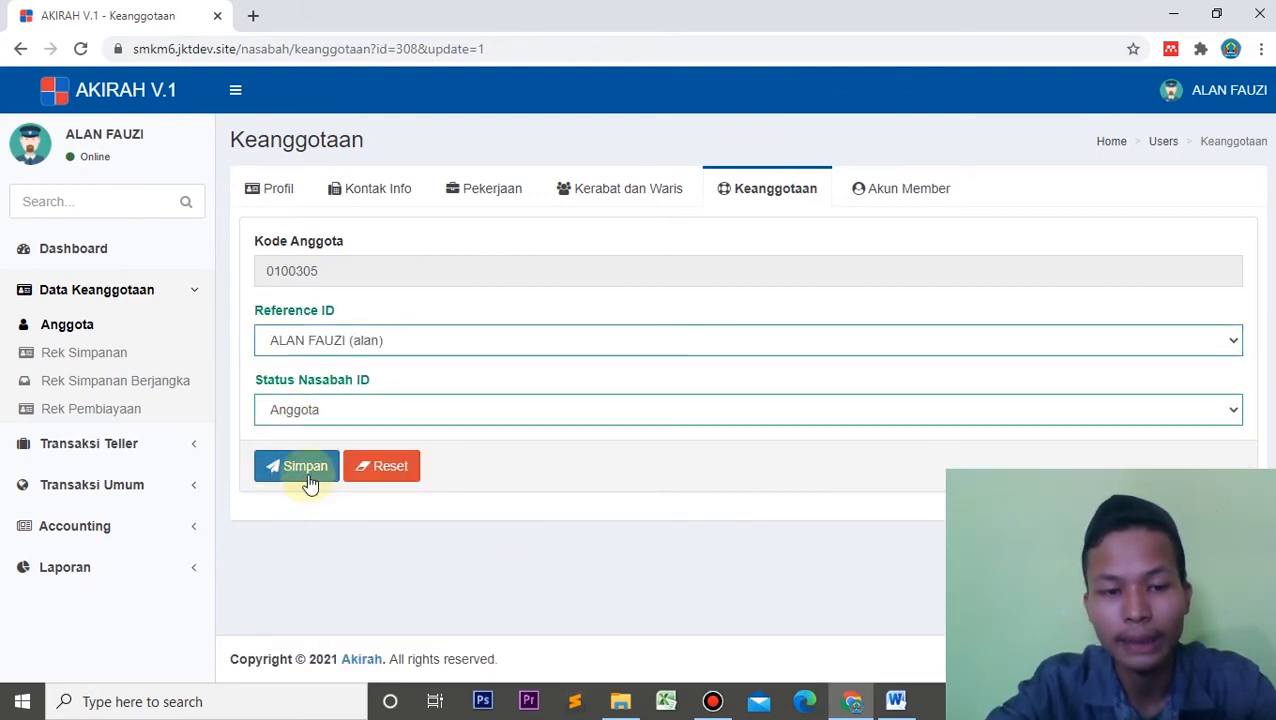
{"action": "left_click", "coordinate": [309, 483]}
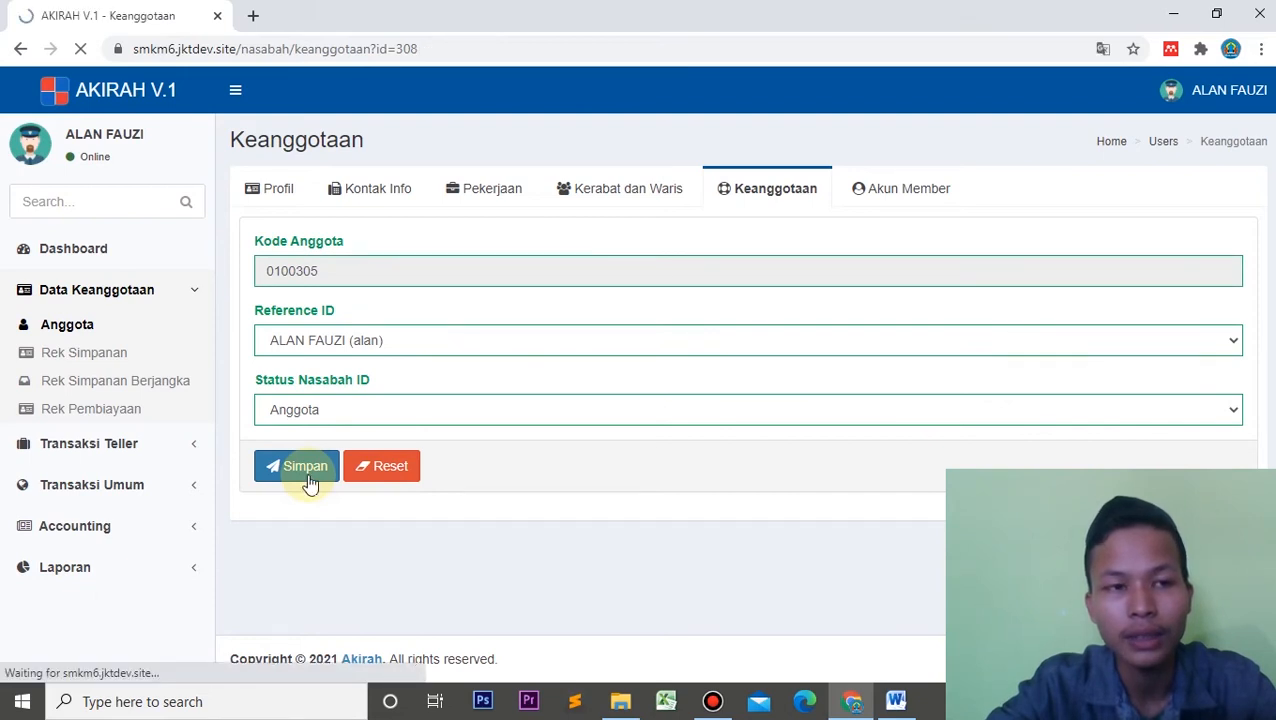
Search the member list for the new member by name, review the member's profile, and return to the list.
{"action": "left_click", "coordinate": [80, 331]}
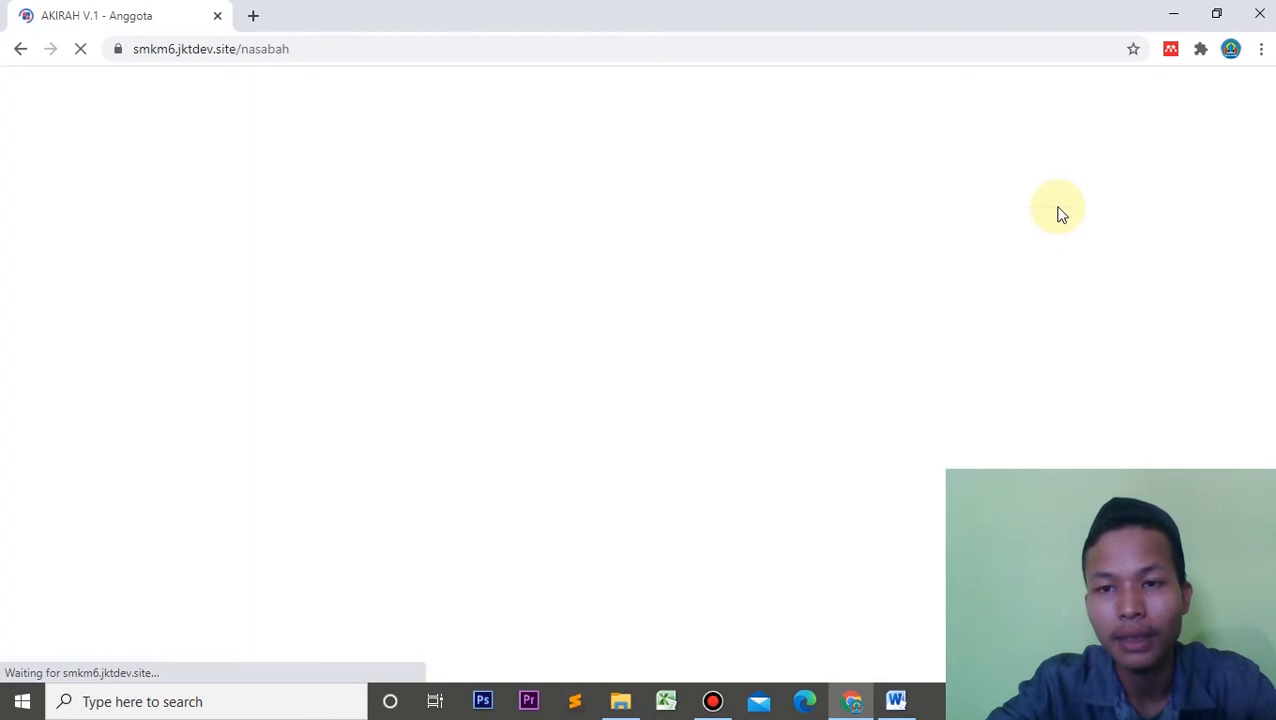
{"action": "left_click", "coordinate": [1165, 232]}
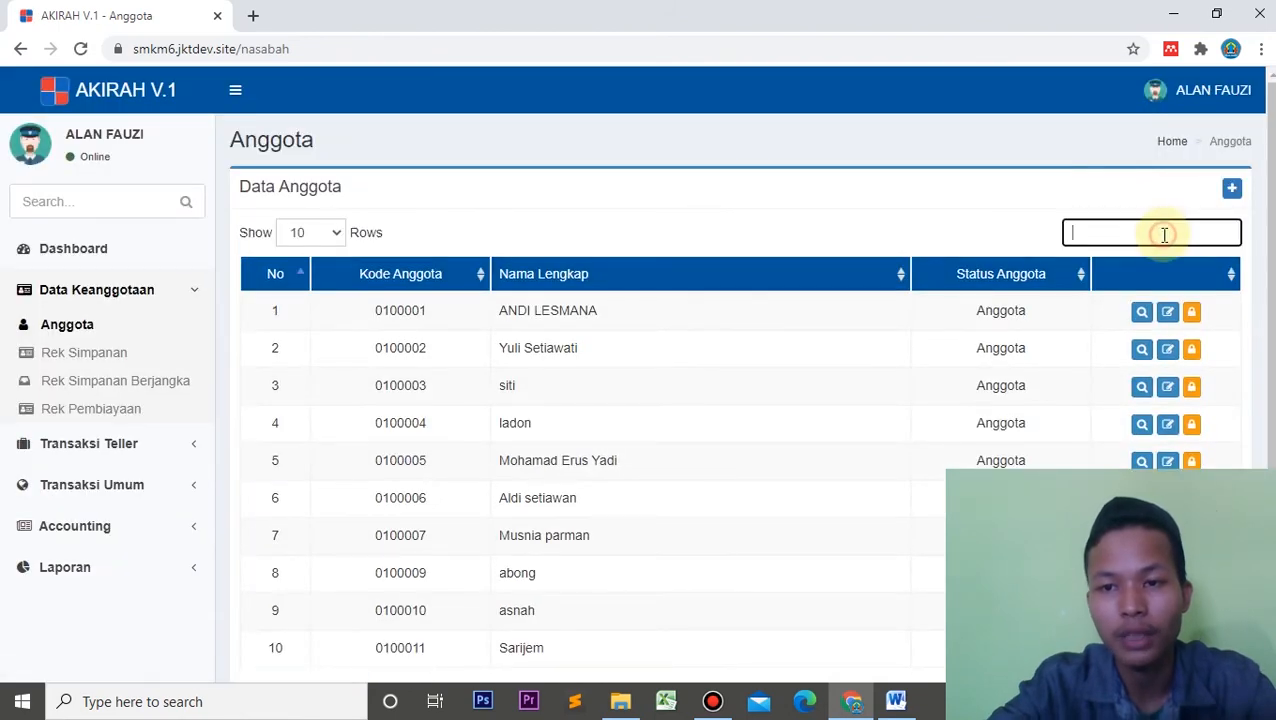
{"action": "type", "text": "gopa"}
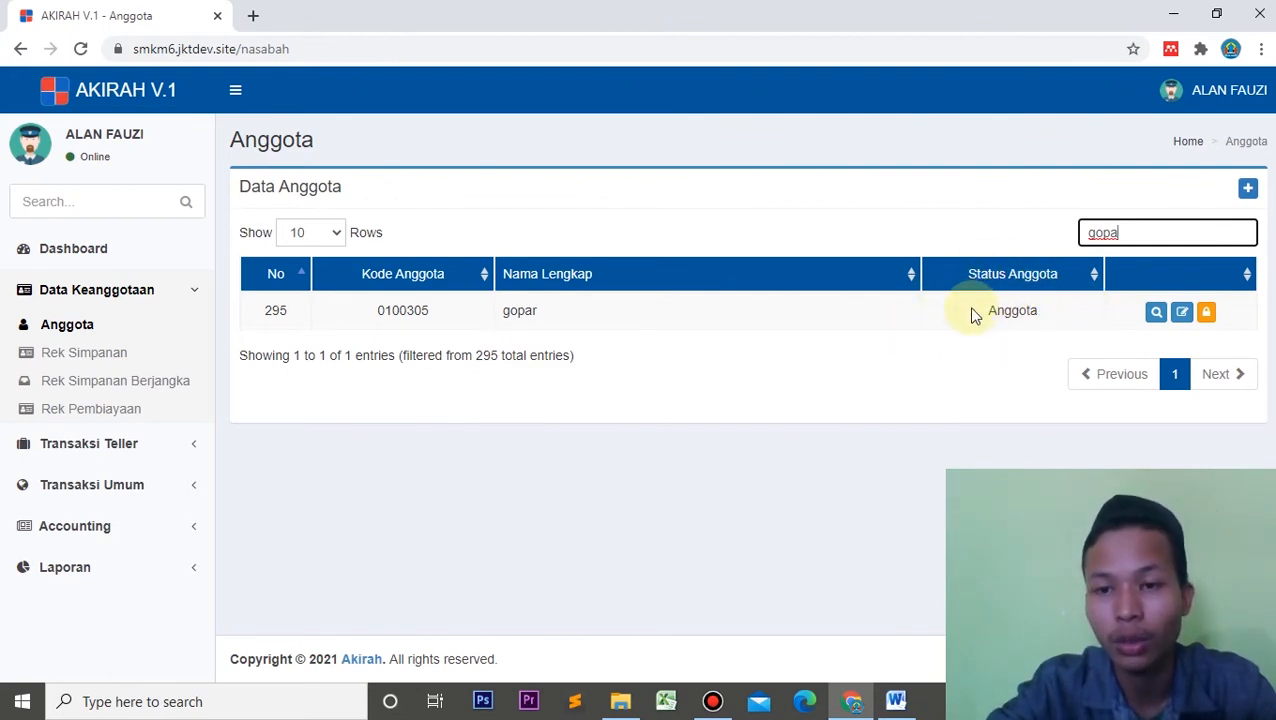
{"action": "left_click", "coordinate": [1155, 314]}
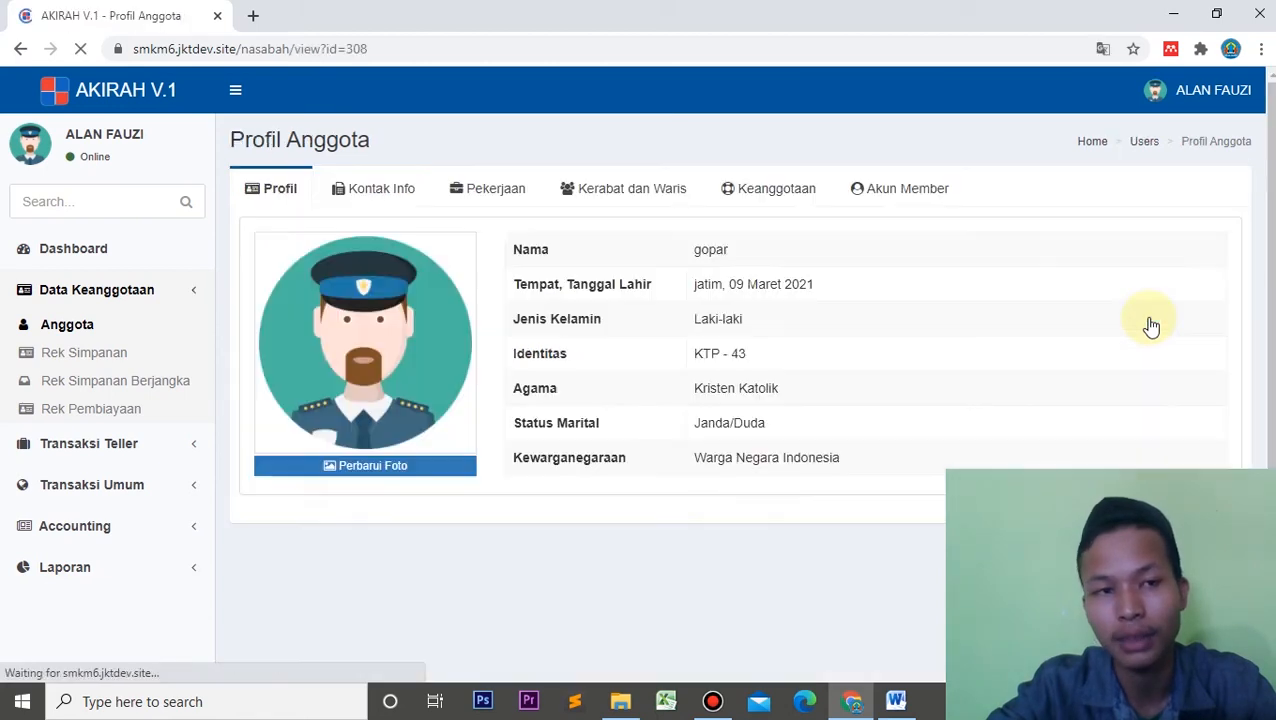
{"action": "left_click", "coordinate": [95, 325]}
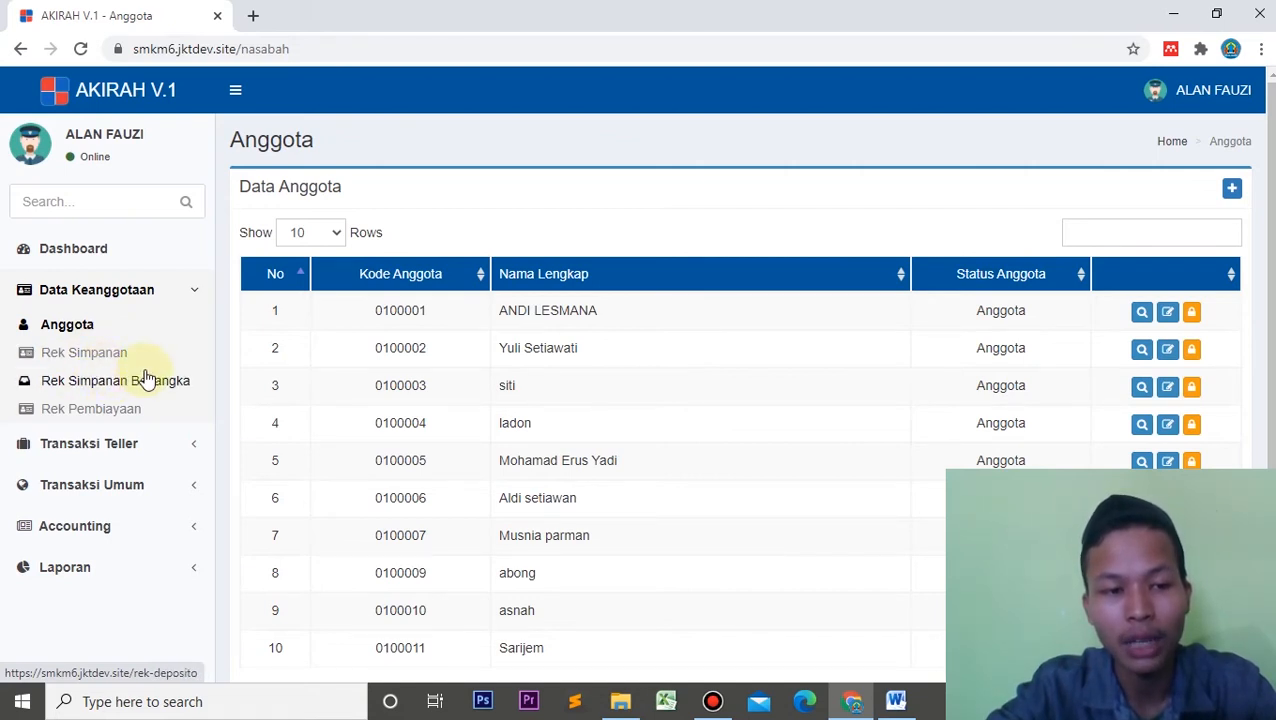
Start a new savings account (Rek Simpanan) and select the newly added member as Nasabah ID.
{"action": "left_click", "coordinate": [90, 360]}
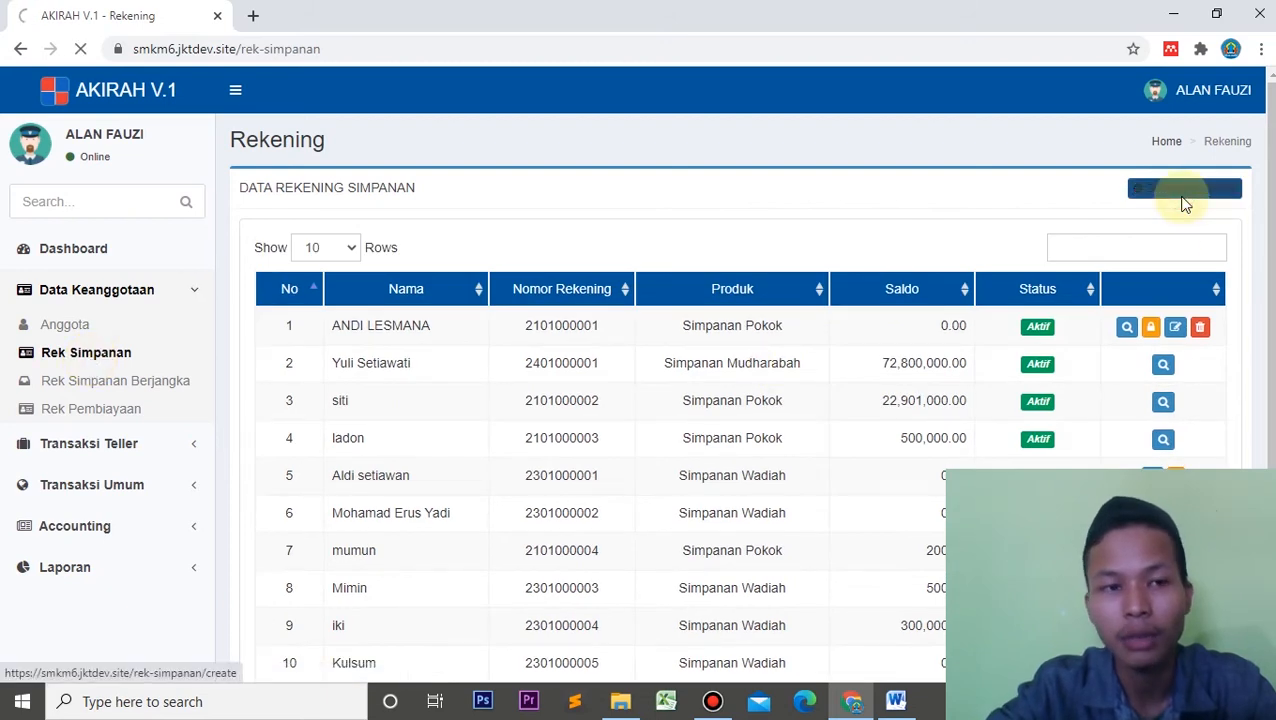
{"action": "left_click", "coordinate": [310, 286]}
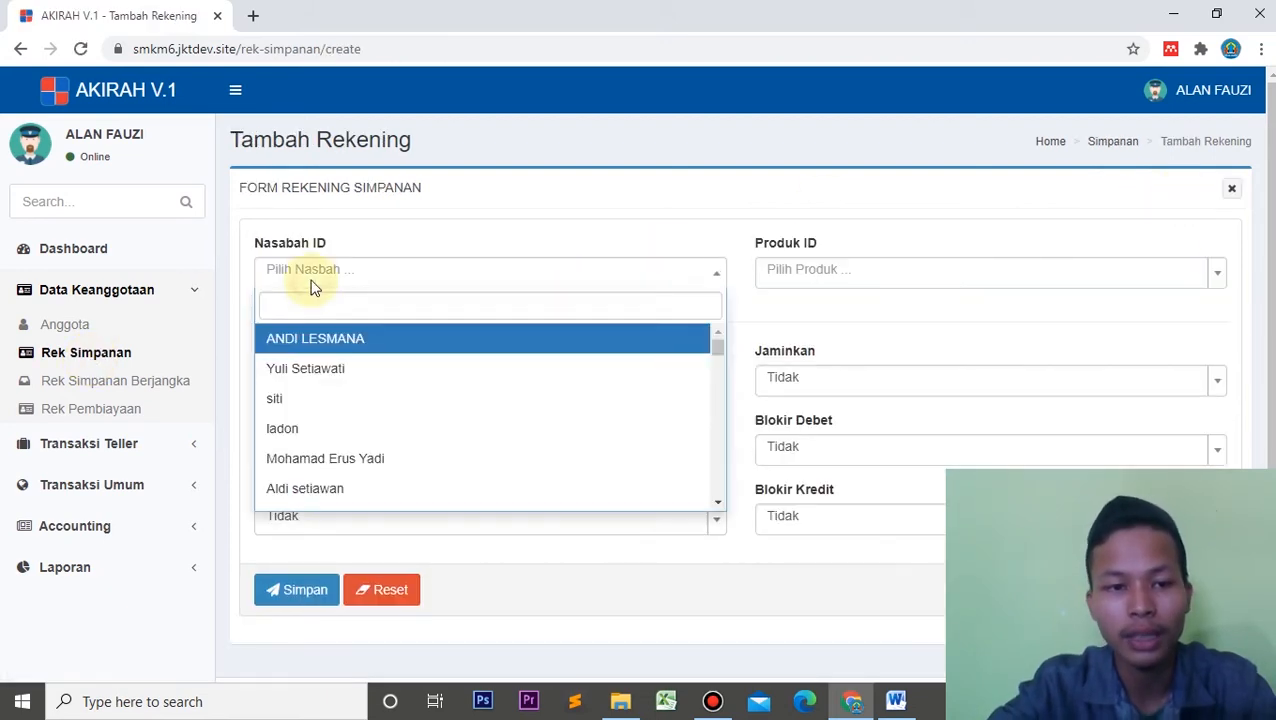
{"action": "type", "text": "go"}
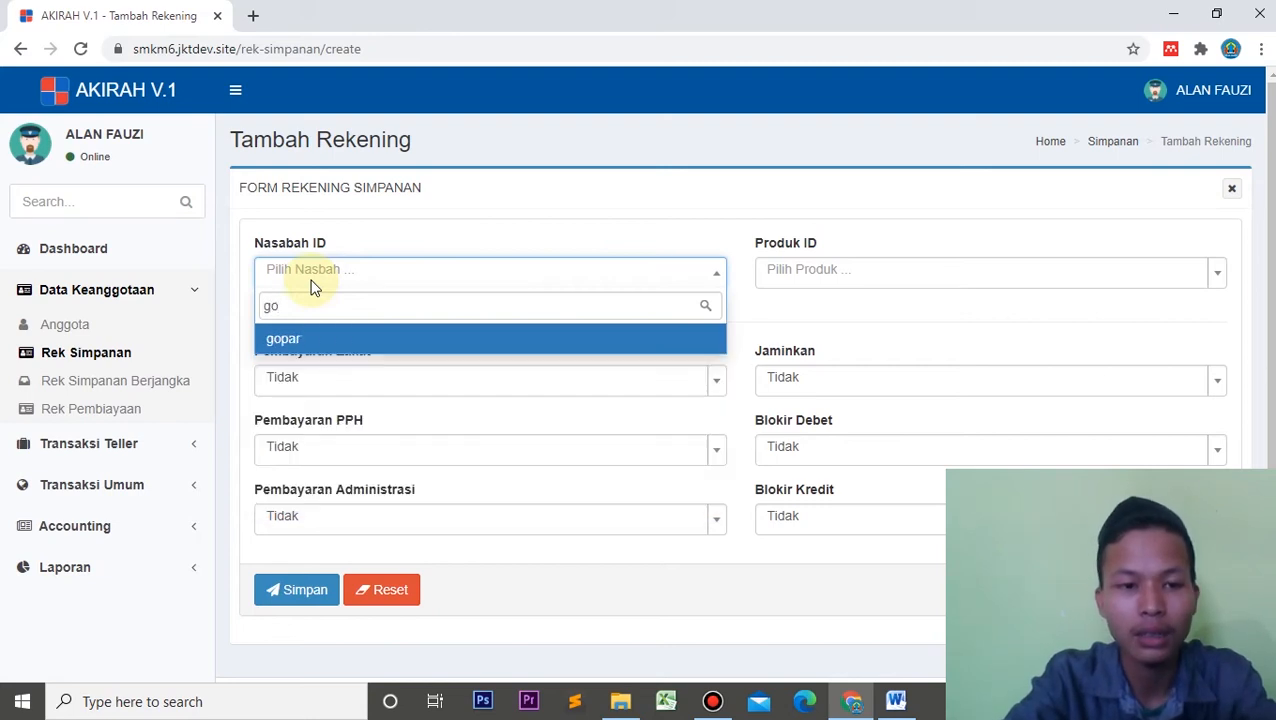
{"action": "left_click", "coordinate": [324, 338]}
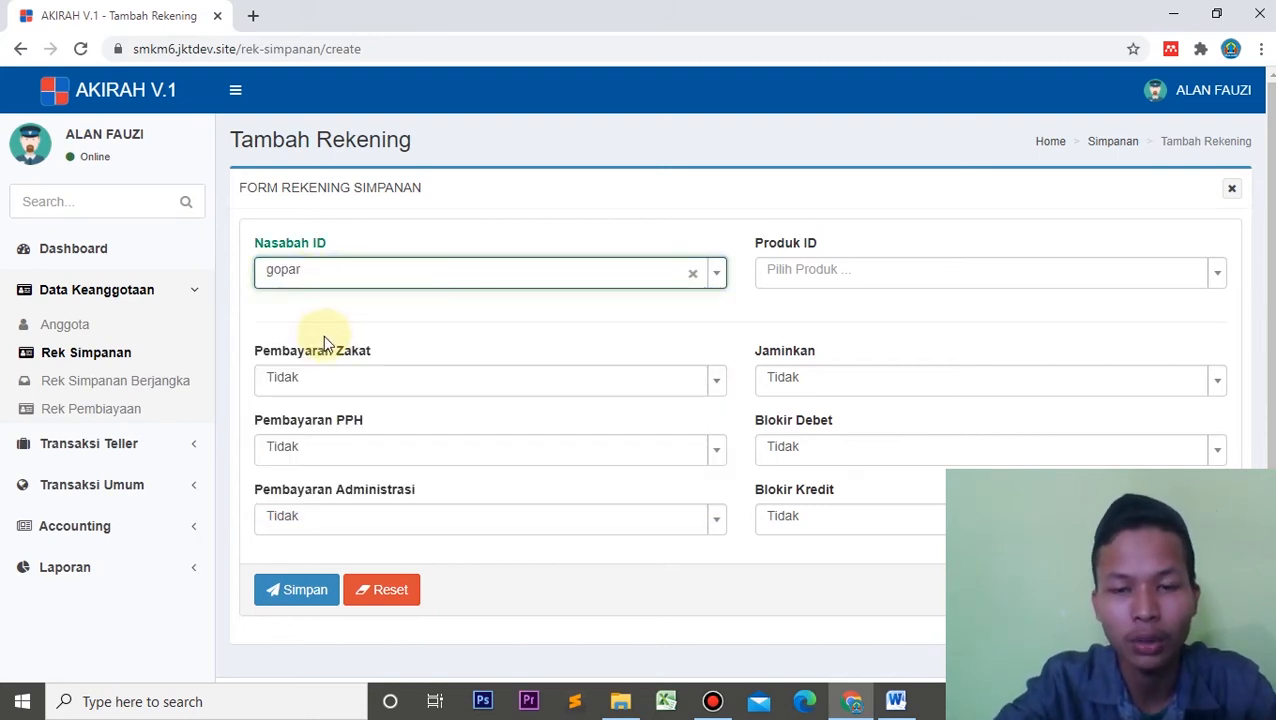
Set the savings account's Produk ID to Simpanan Wadiah and save the account.
{"action": "left_click", "coordinate": [788, 280]}
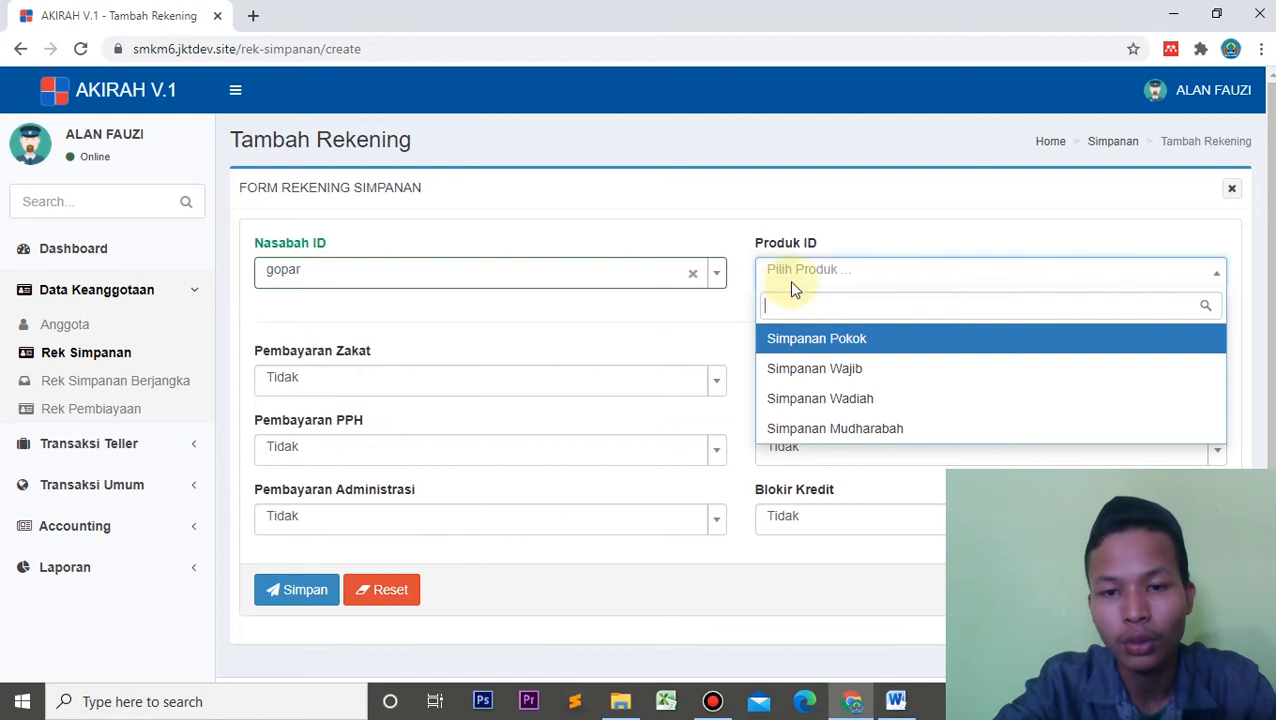
{"action": "left_click", "coordinate": [832, 398]}
{"action": "left_click", "coordinate": [309, 588]}
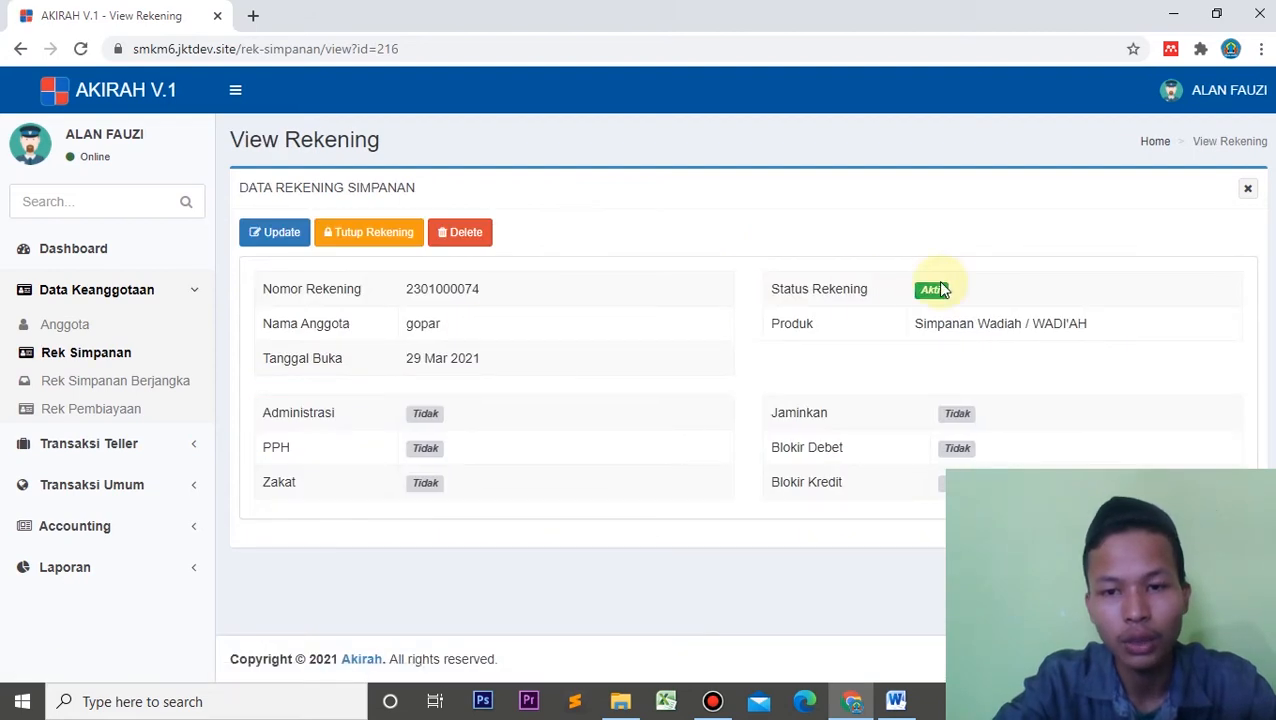
Search the Rek Simpanan list for the new member's savings account by name.
{"action": "left_click", "coordinate": [70, 358]}
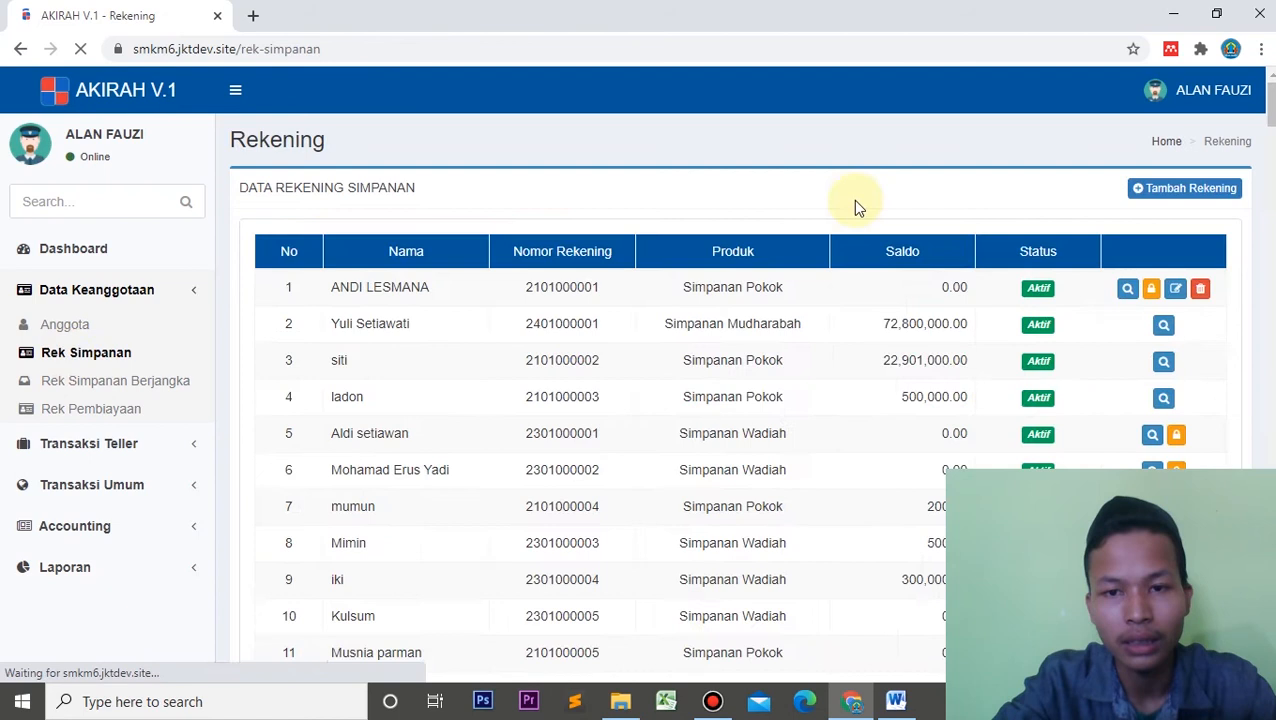
{"action": "left_click", "coordinate": [1147, 244]}
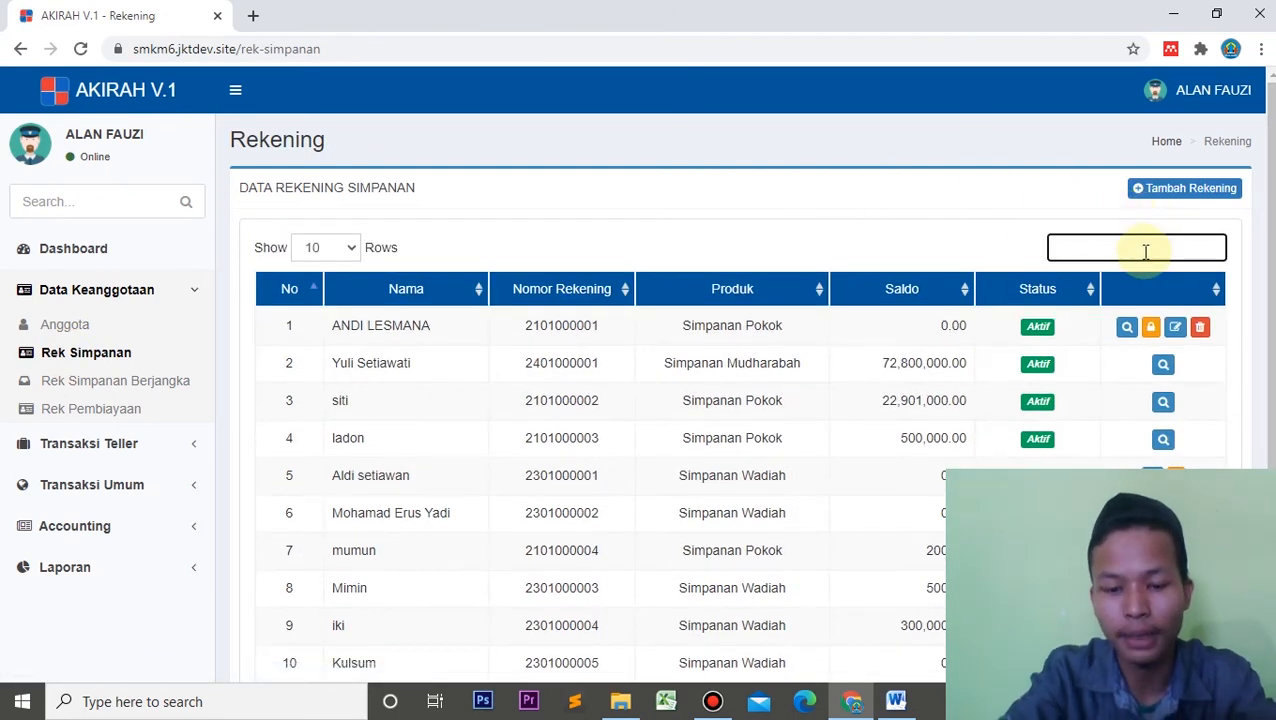
{"action": "type", "text": "gop"}
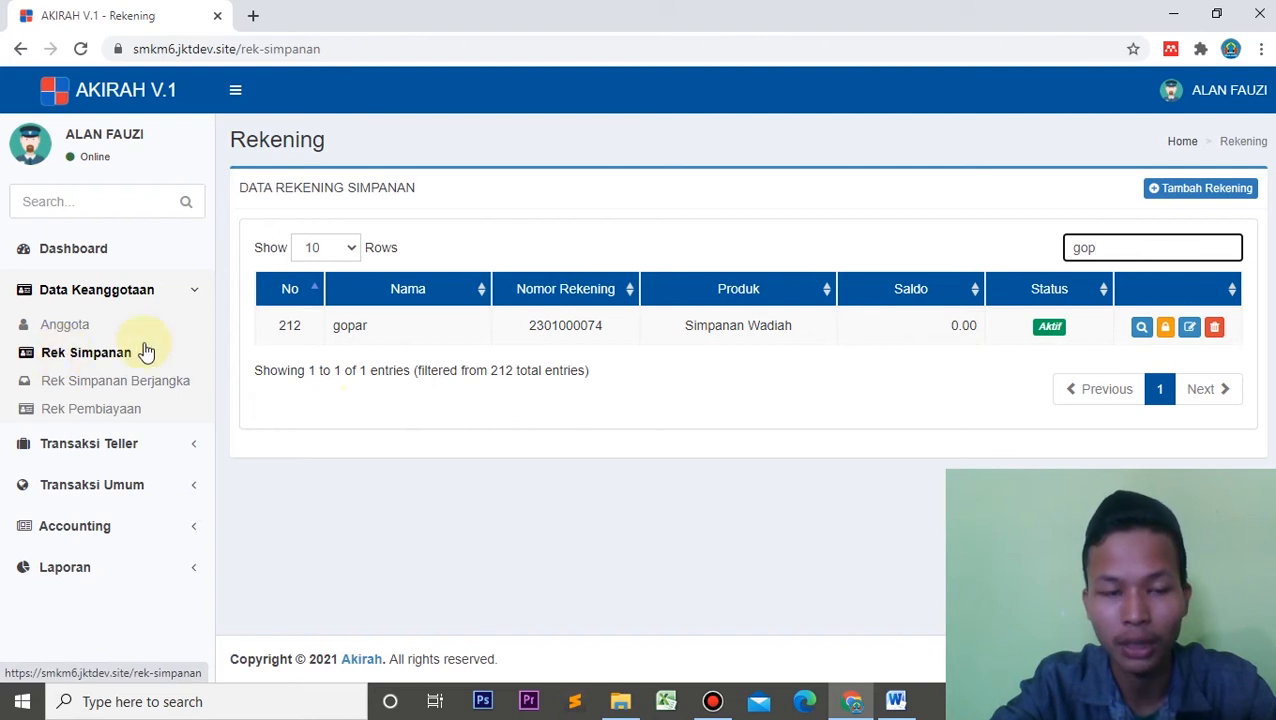
{"action": "left_click", "coordinate": [196, 296]}
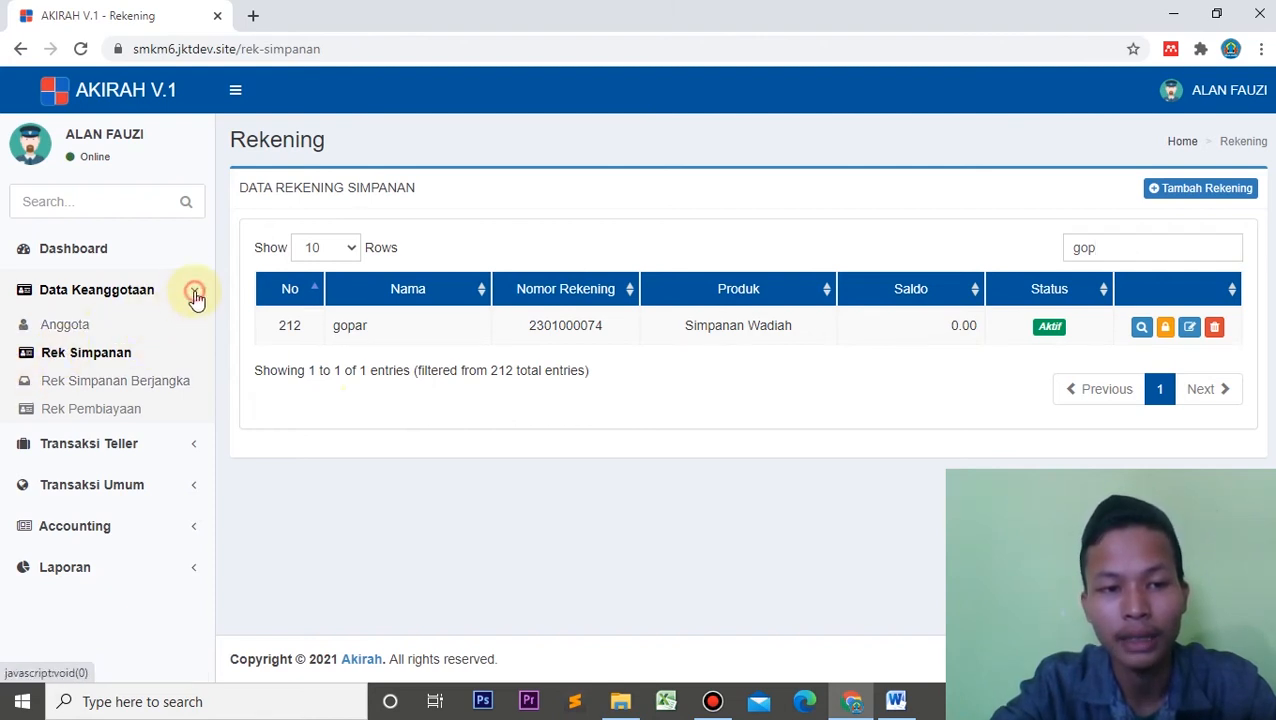
{"action": "left_click", "coordinate": [196, 296]}
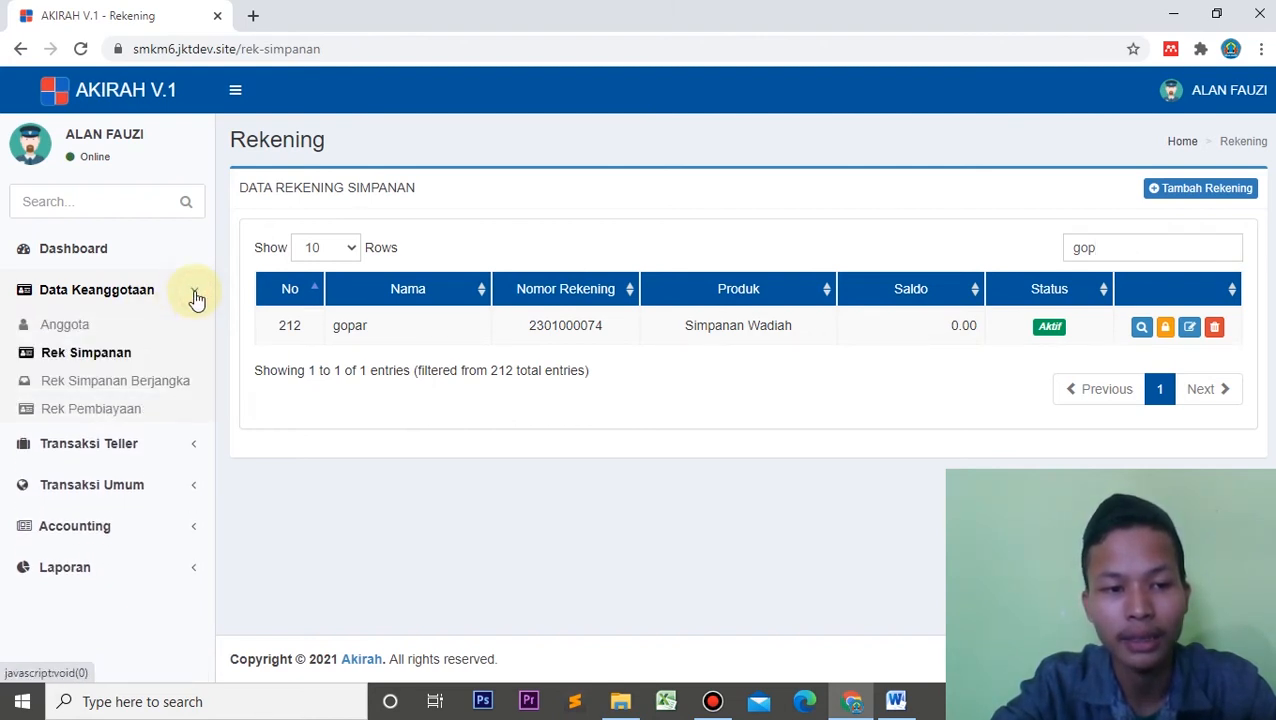
Start a new Rek Simpanan Berjangka account for the new member with INVESTASI 12 BULAN as Produk ID.
{"action": "left_click", "coordinate": [120, 385]}
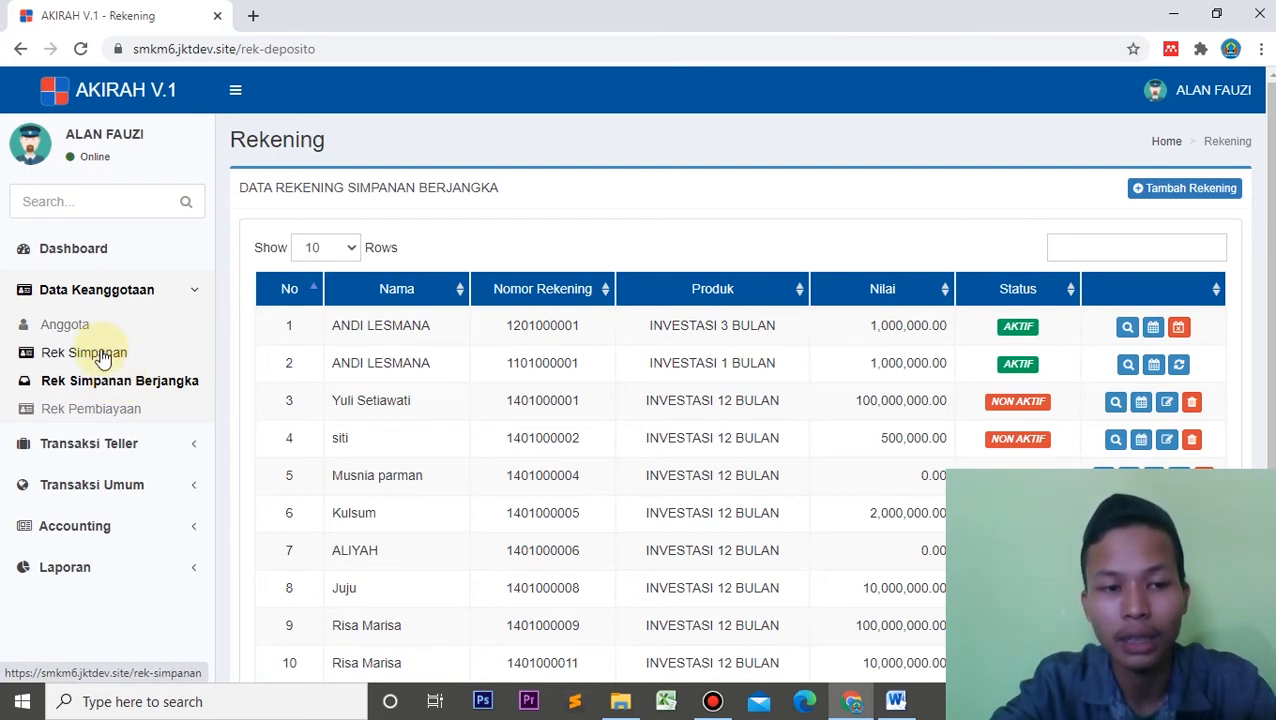
{"action": "left_click", "coordinate": [1182, 200]}
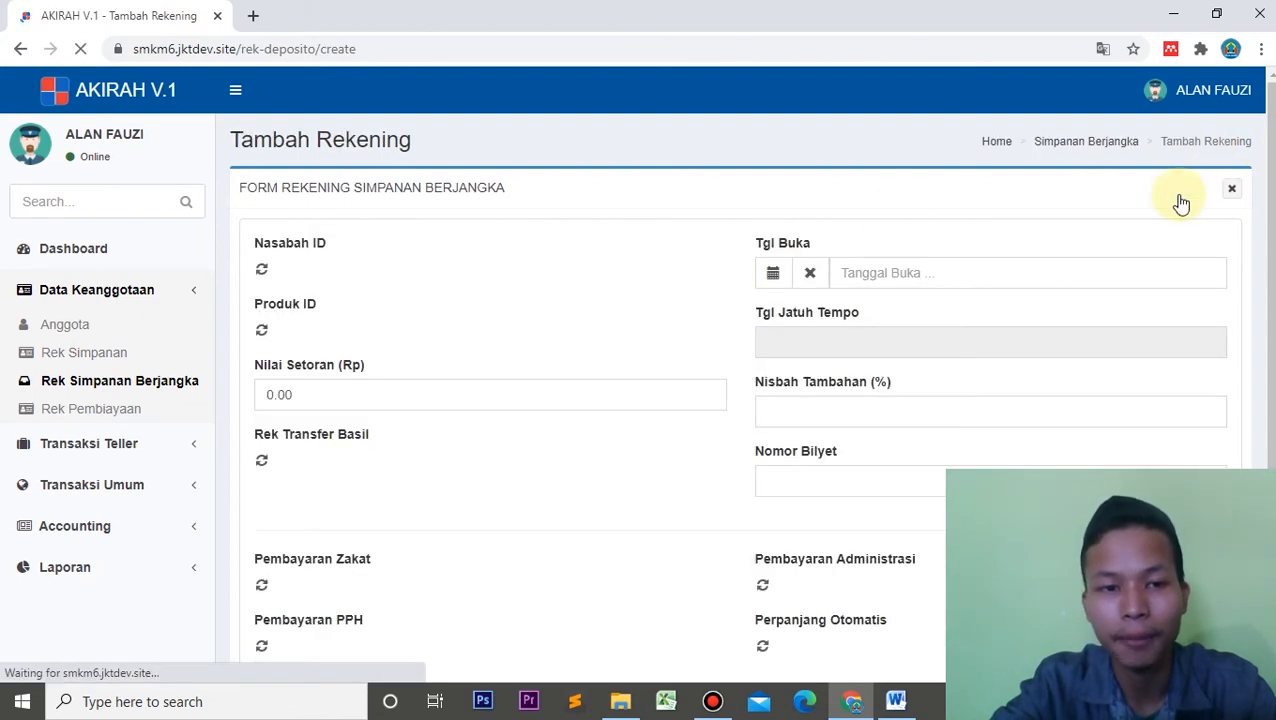
{"action": "left_click", "coordinate": [315, 278]}
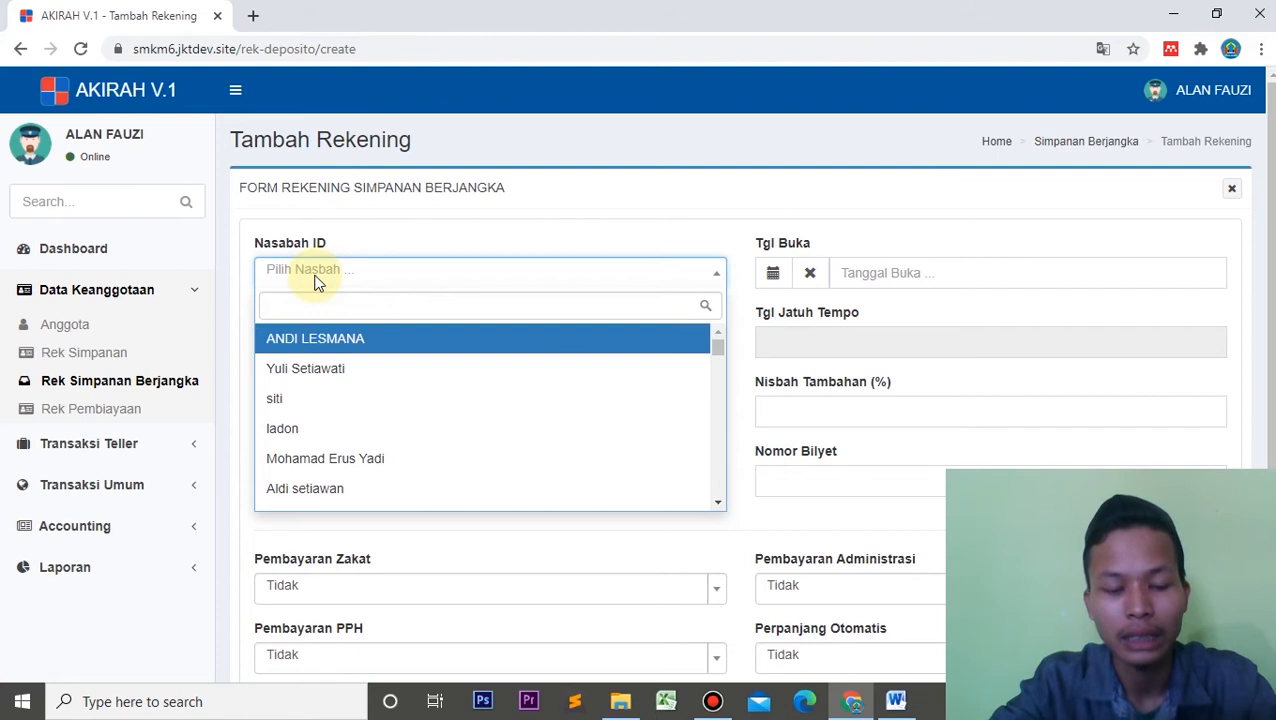
{"action": "type", "text": "gop"}
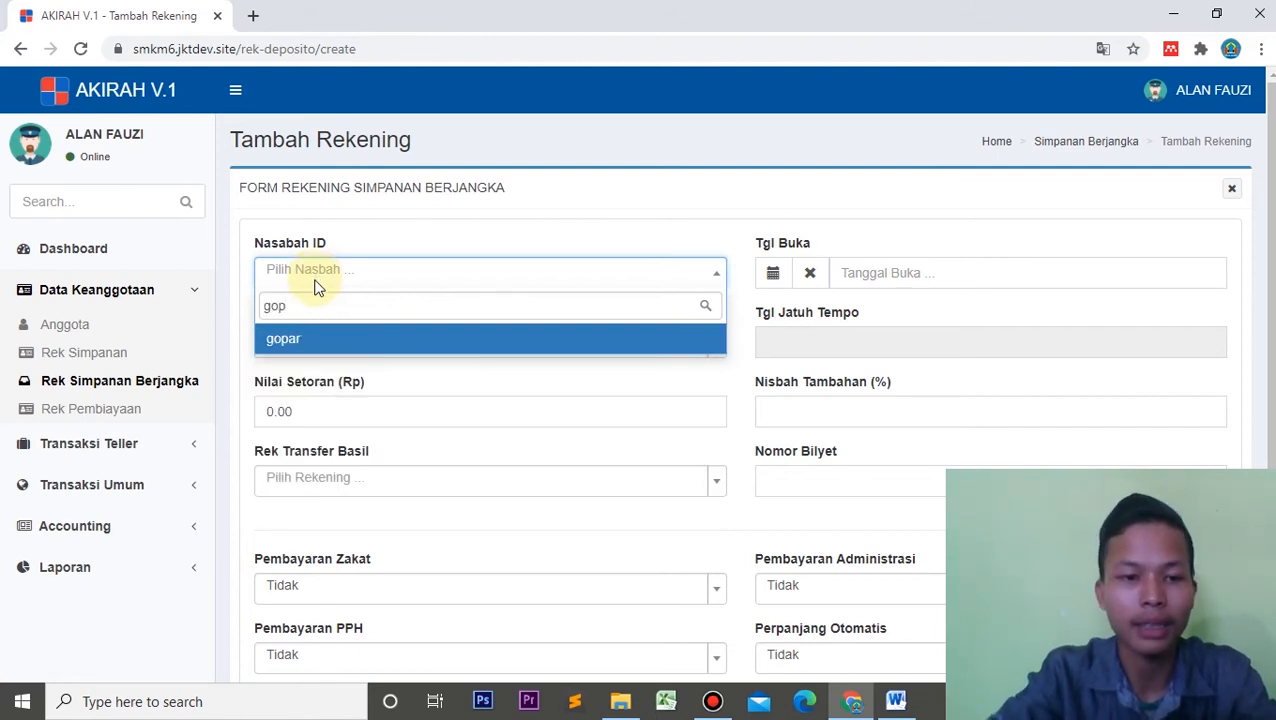
{"action": "left_click", "coordinate": [330, 340]}
{"action": "left_click", "coordinate": [330, 341]}
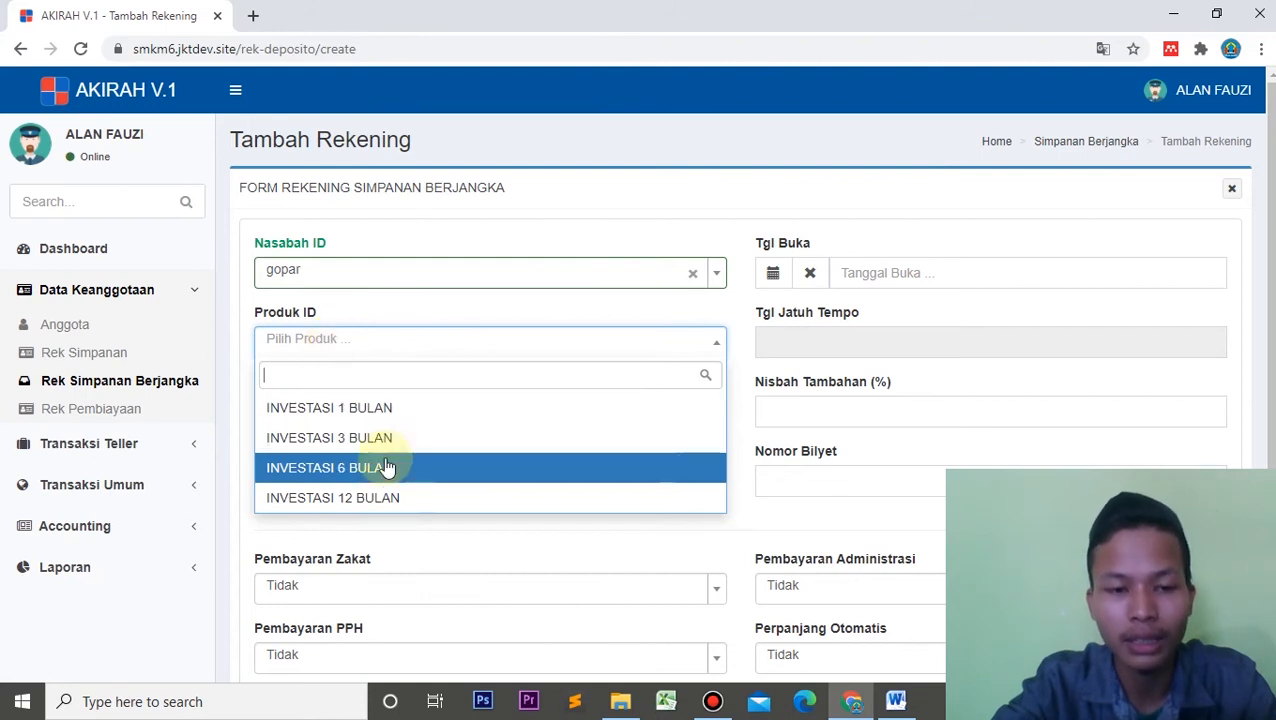
{"action": "left_click", "coordinate": [385, 497]}
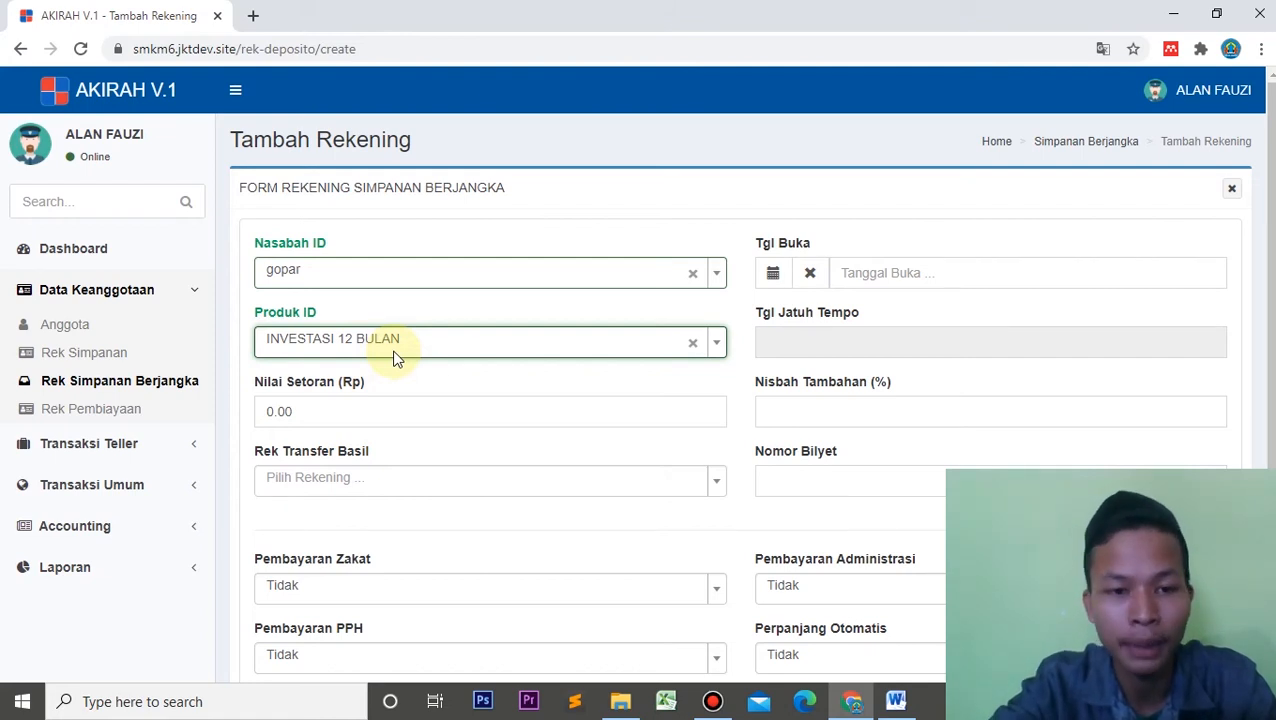
Set Nilai Setoran to 10,000,000 and choose the new member's savings account as Rek Transfer Basil.
{"action": "left_click", "coordinate": [359, 412]}
{"action": "key", "text": "BackSpace"}
{"action": "key", "text": "BackSpace"}
{"action": "key", "text": "BackSpace"}
{"action": "key", "text": "BackSpace"}
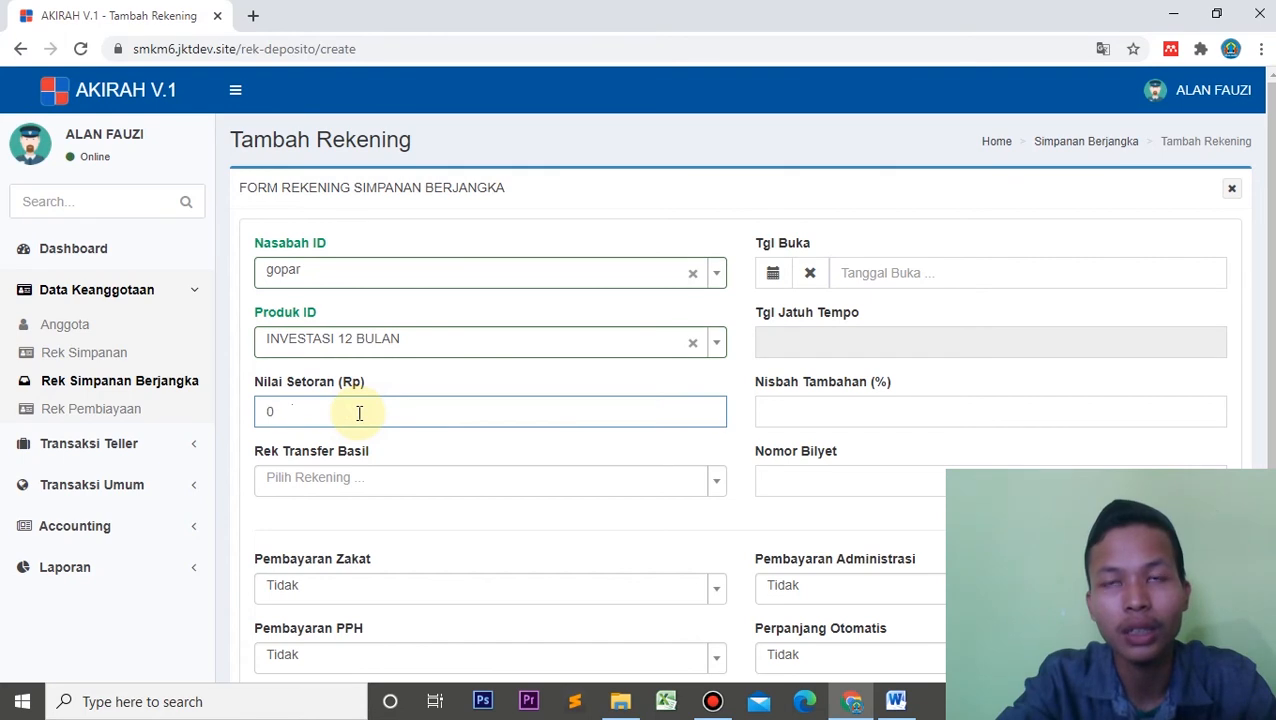
{"action": "type", "text": "100000000"}
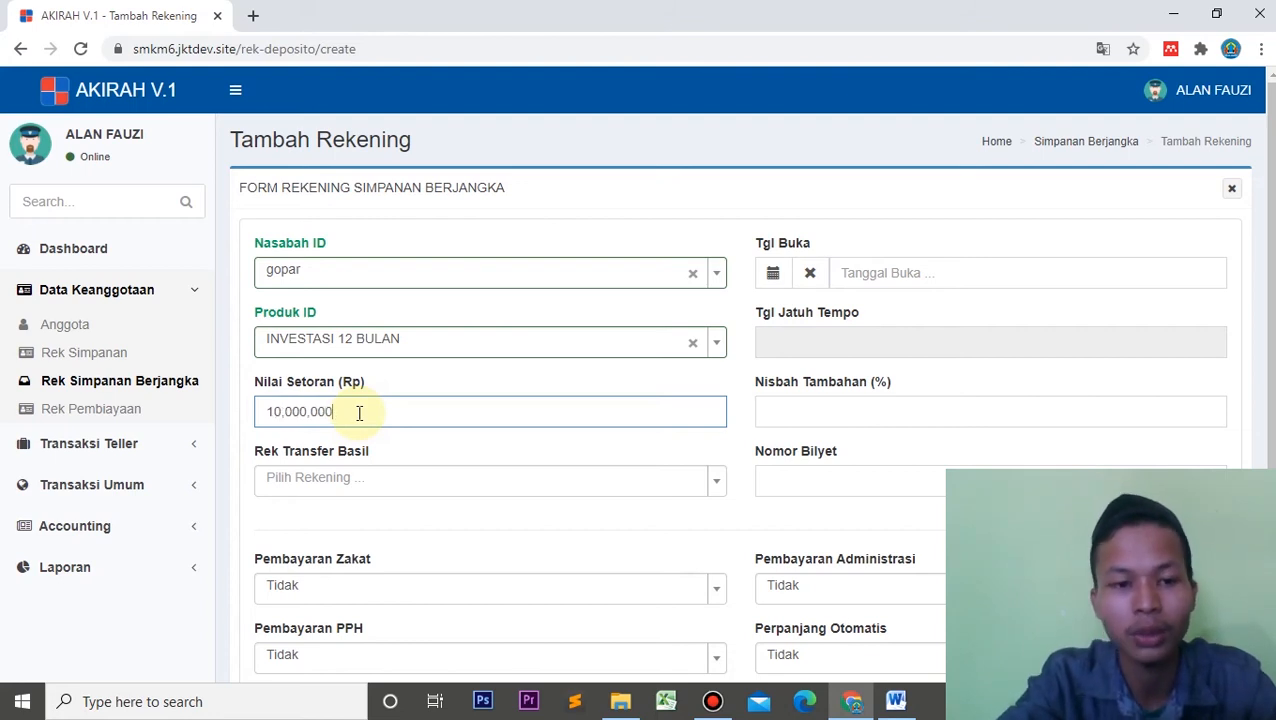
{"action": "left_click", "coordinate": [458, 479]}
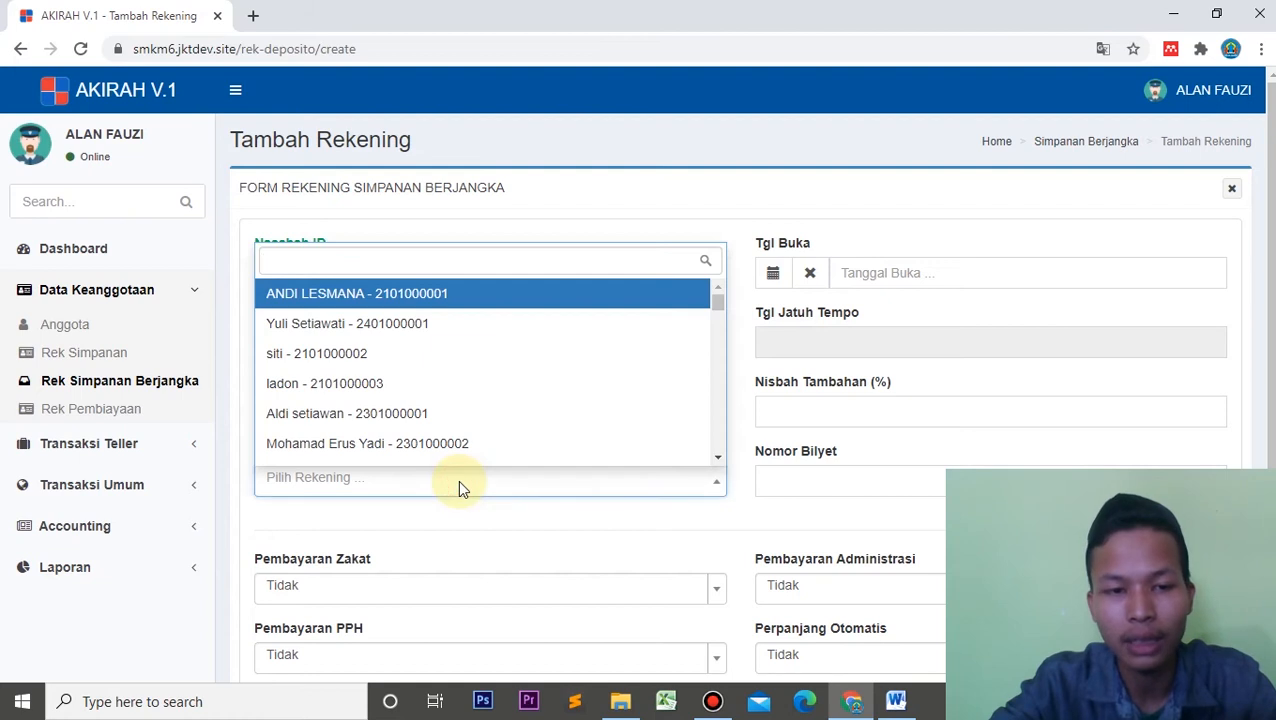
{"action": "type", "text": "go"}
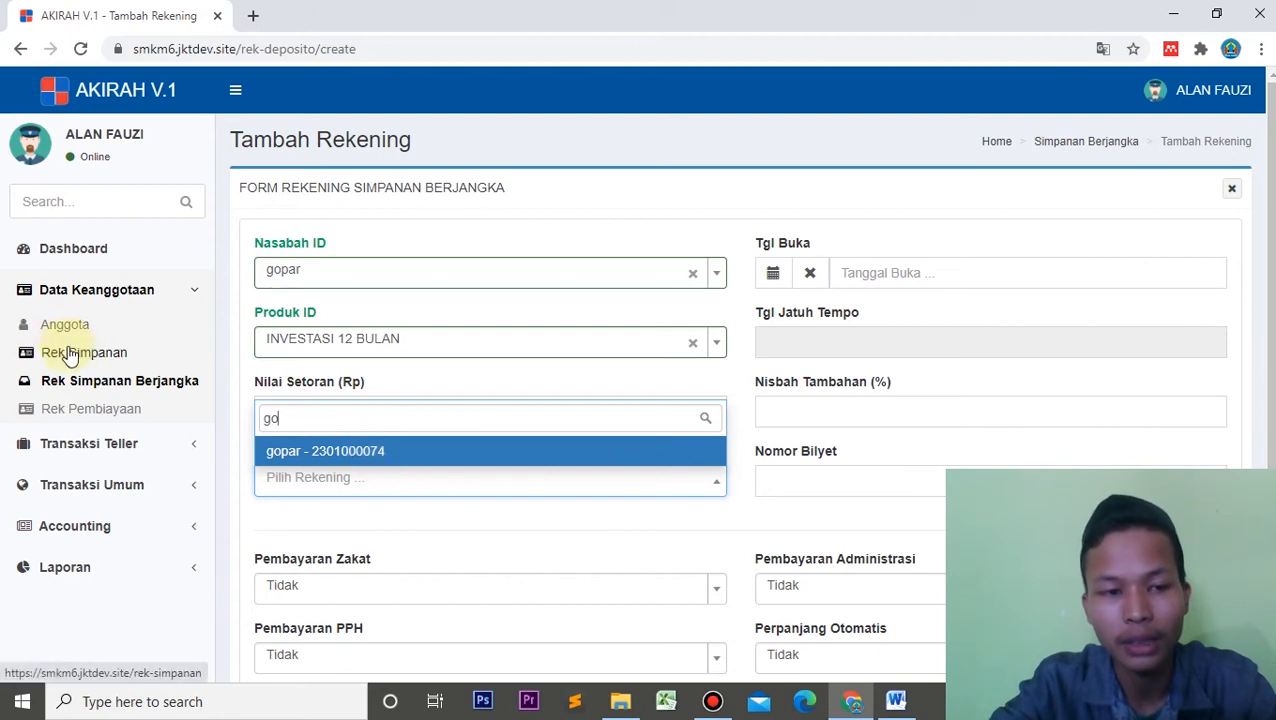
{"action": "left_click", "coordinate": [318, 453]}
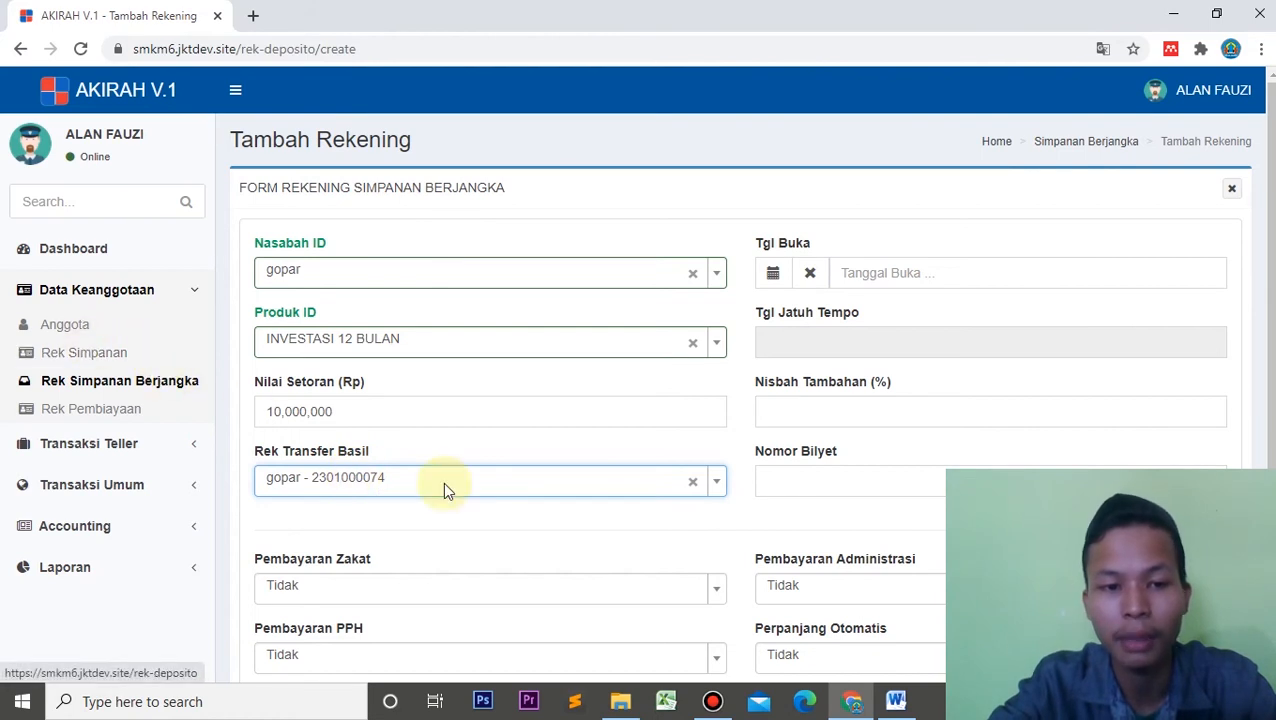
Set Tgl Buka to 2021-03-29 and Nisbah Tambahan to 10 percent.
{"action": "scroll", "coordinate": [1267, 270], "scroll_direction": "down", "scroll_amount": 1}
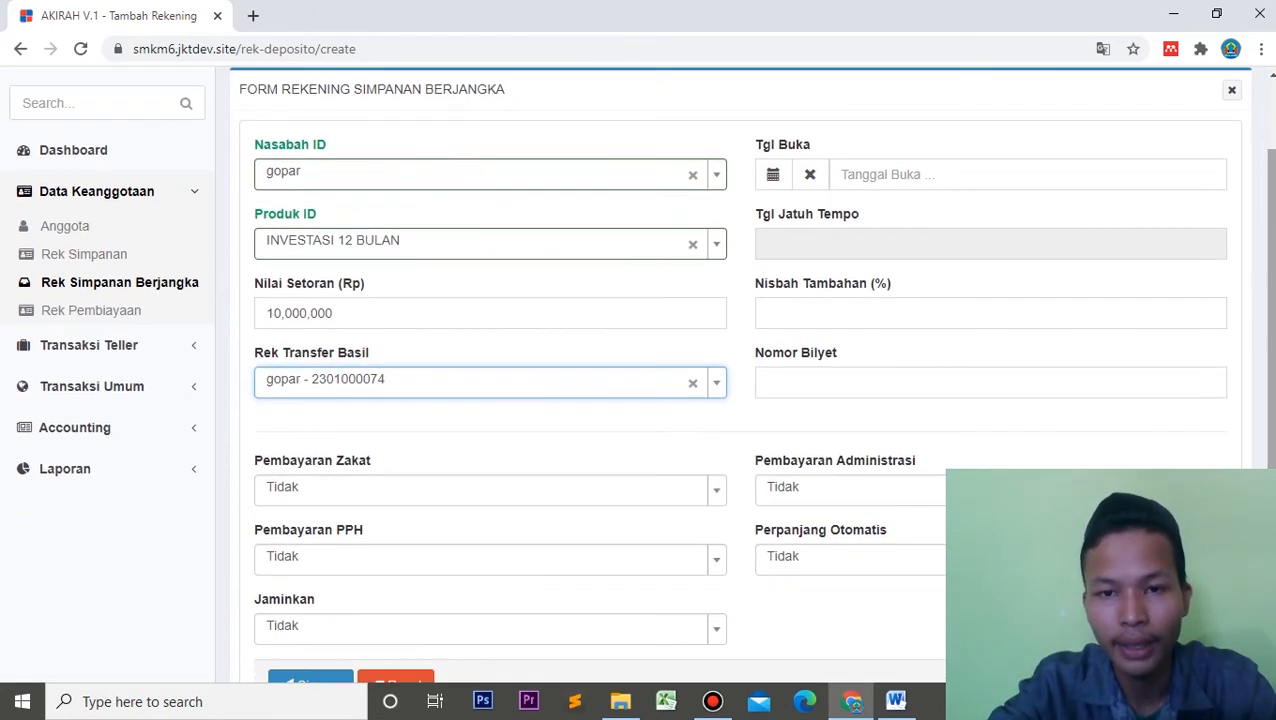
{"action": "left_click", "coordinate": [773, 176]}
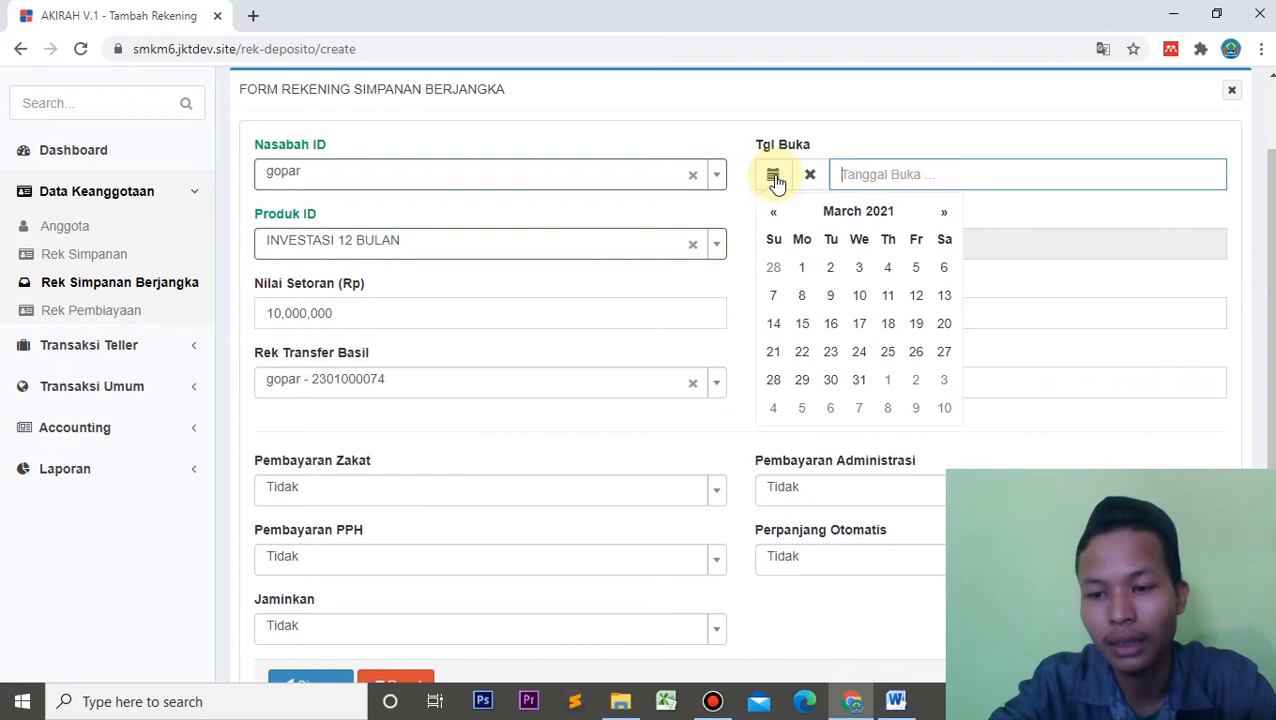
{"action": "left_click", "coordinate": [813, 381]}
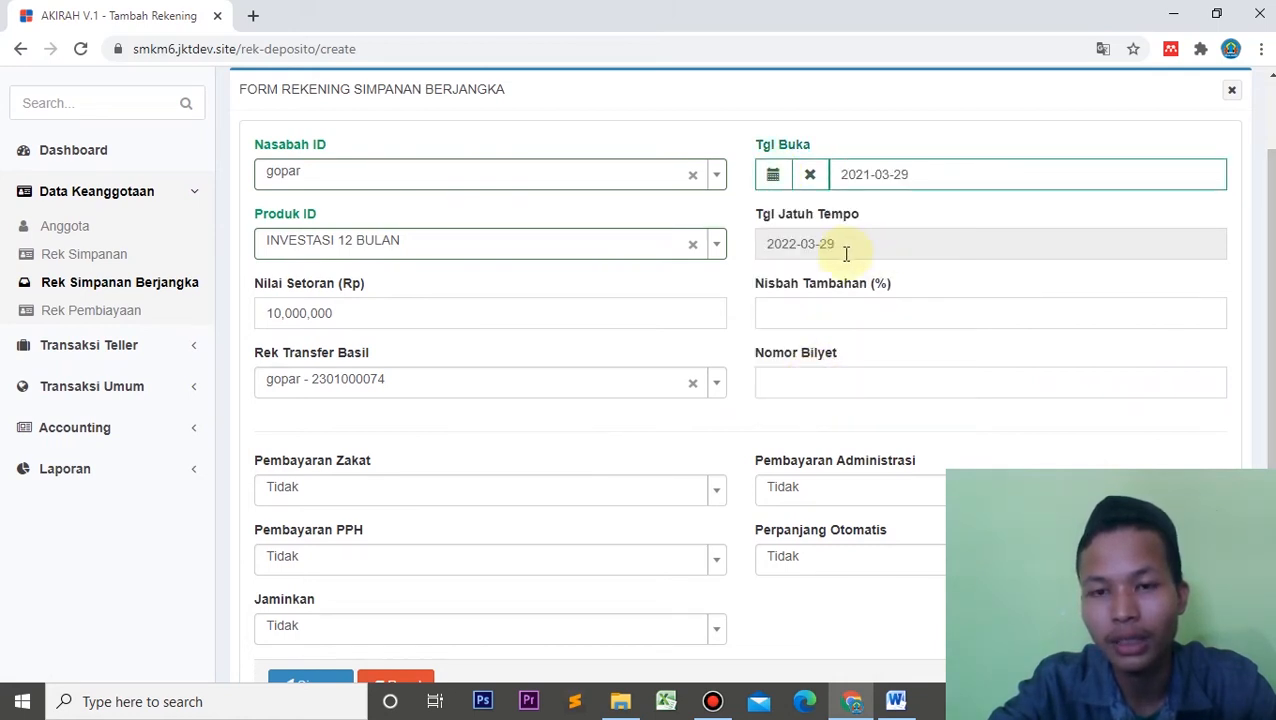
{"action": "left_click", "coordinate": [875, 305]}
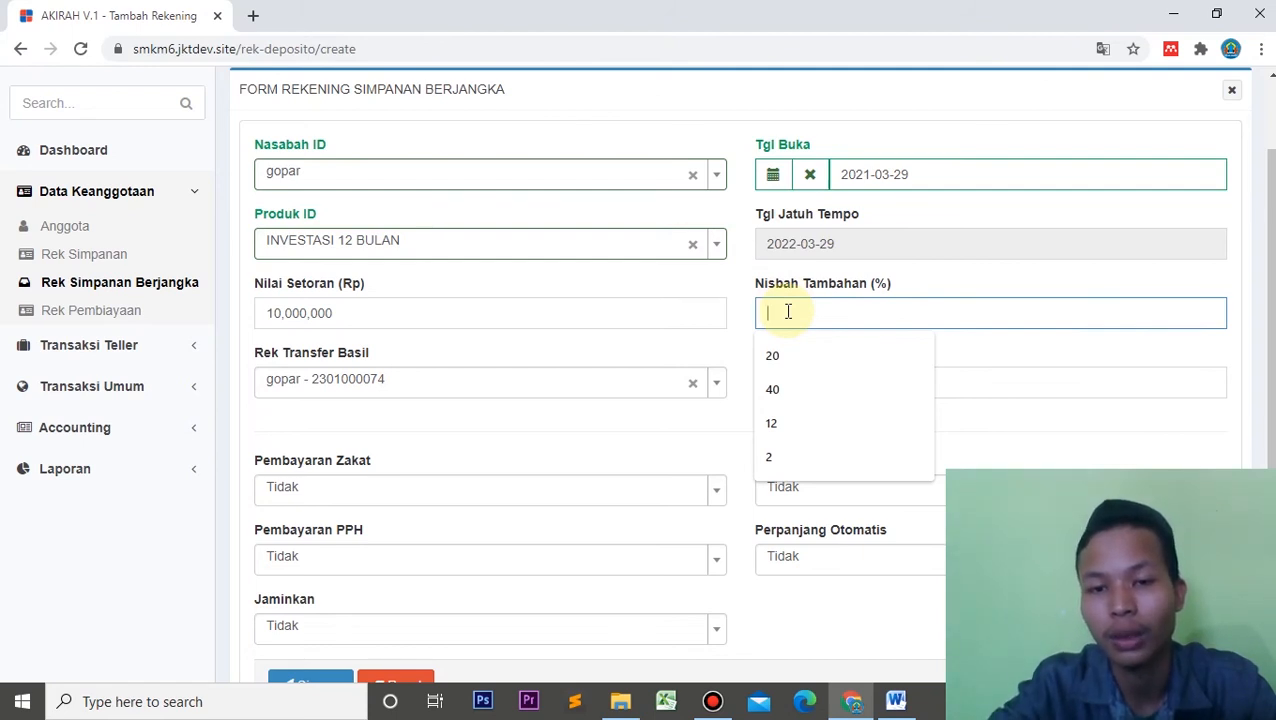
{"action": "type", "text": "10"}
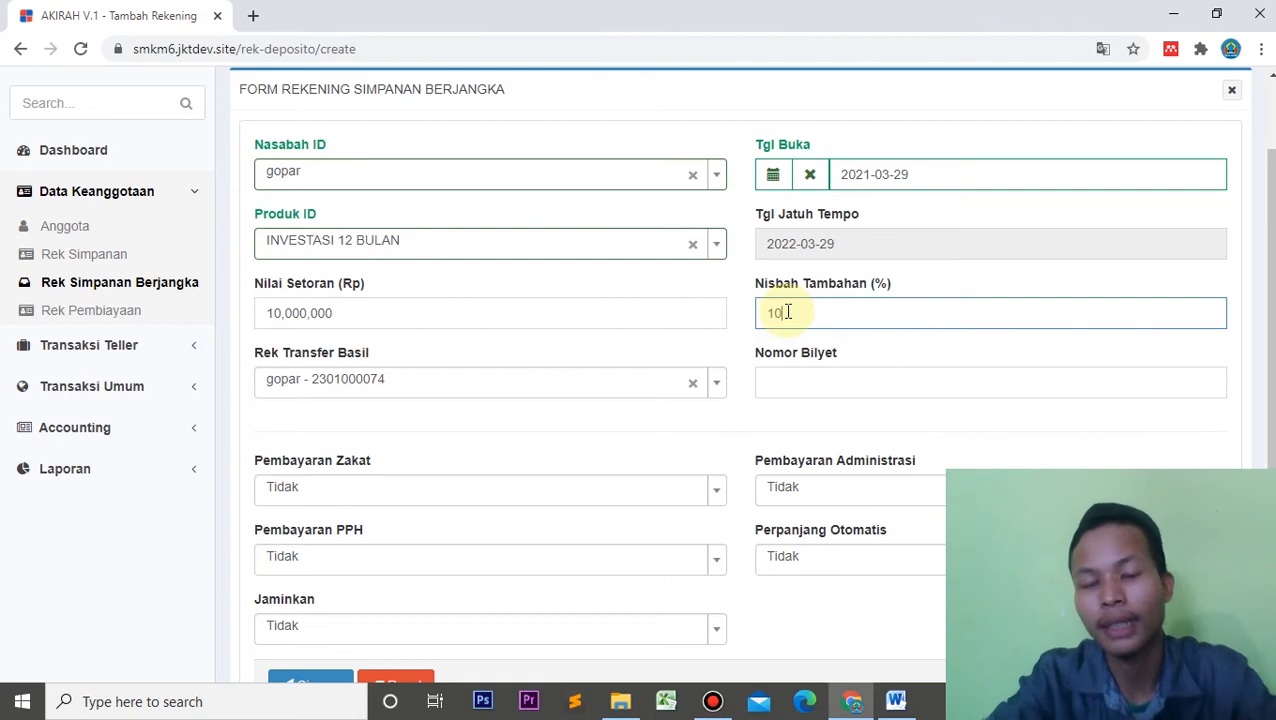
{"action": "left_click", "coordinate": [941, 269]}
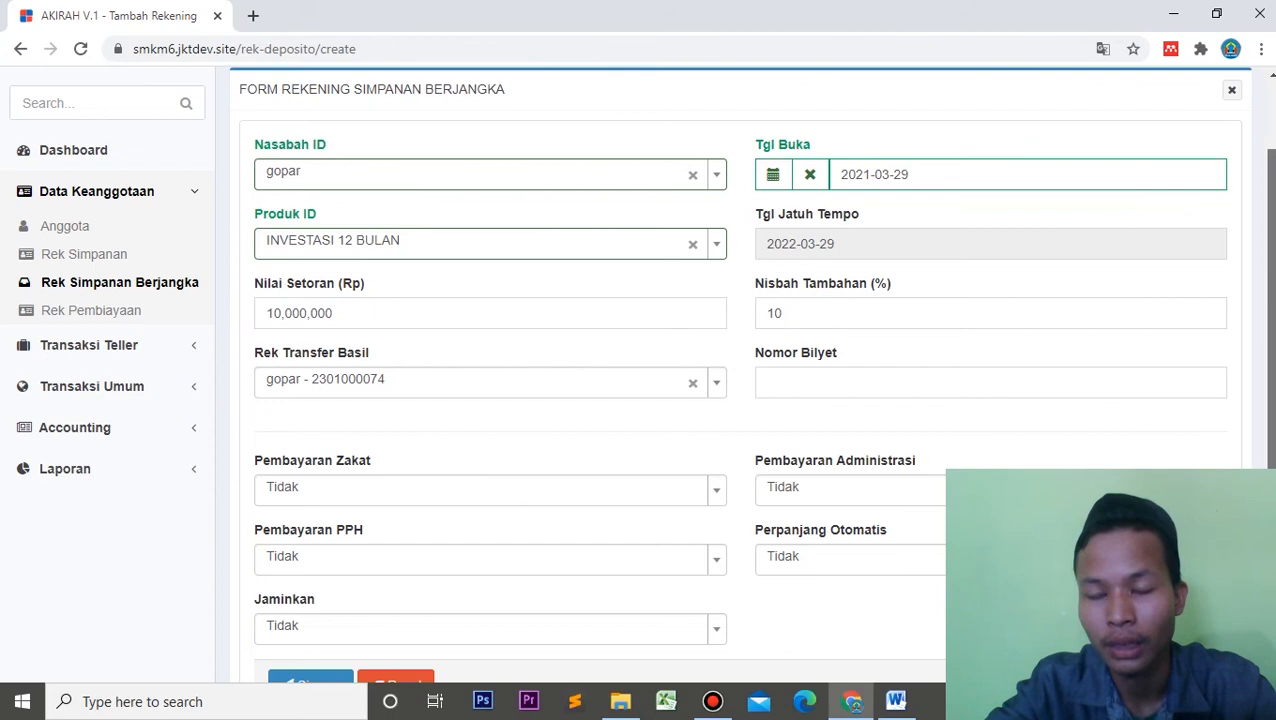
Save the new Simpanan Berjangka account.
{"action": "scroll", "coordinate": [740, 370], "scroll_direction": "down", "scroll_amount": 1}
{"action": "scroll", "coordinate": [977, 180], "scroll_direction": "up", "scroll_amount": 1}
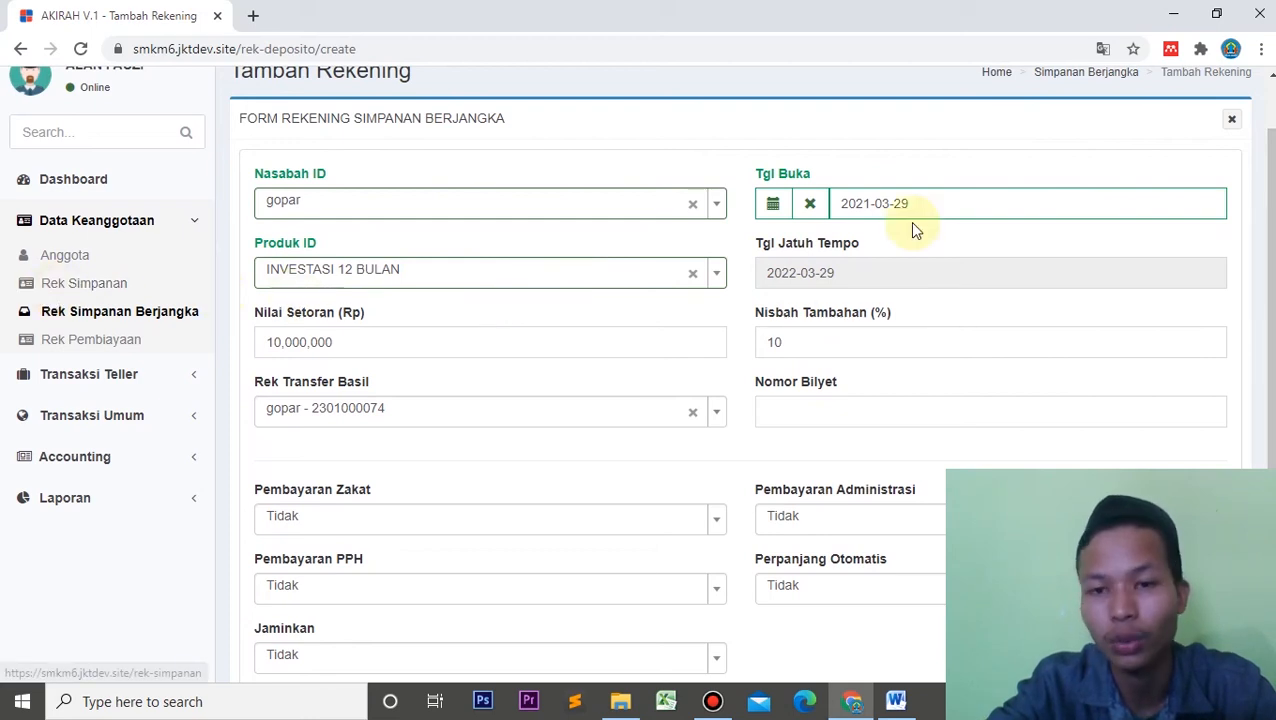
{"action": "left_click_drag", "start_coordinate": [1270, 490], "coordinate": [1270, 492]}
{"action": "scroll", "coordinate": [703, 447], "scroll_direction": "down", "scroll_amount": 3}
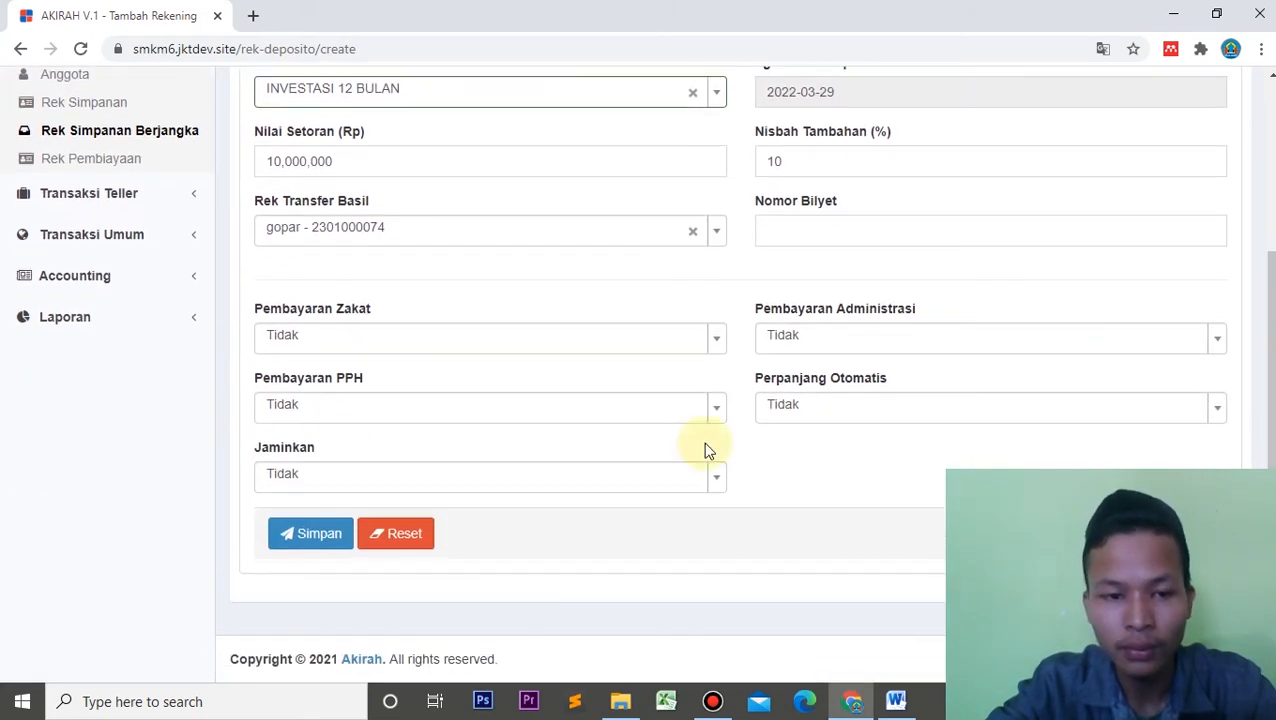
{"action": "left_click", "coordinate": [318, 533]}
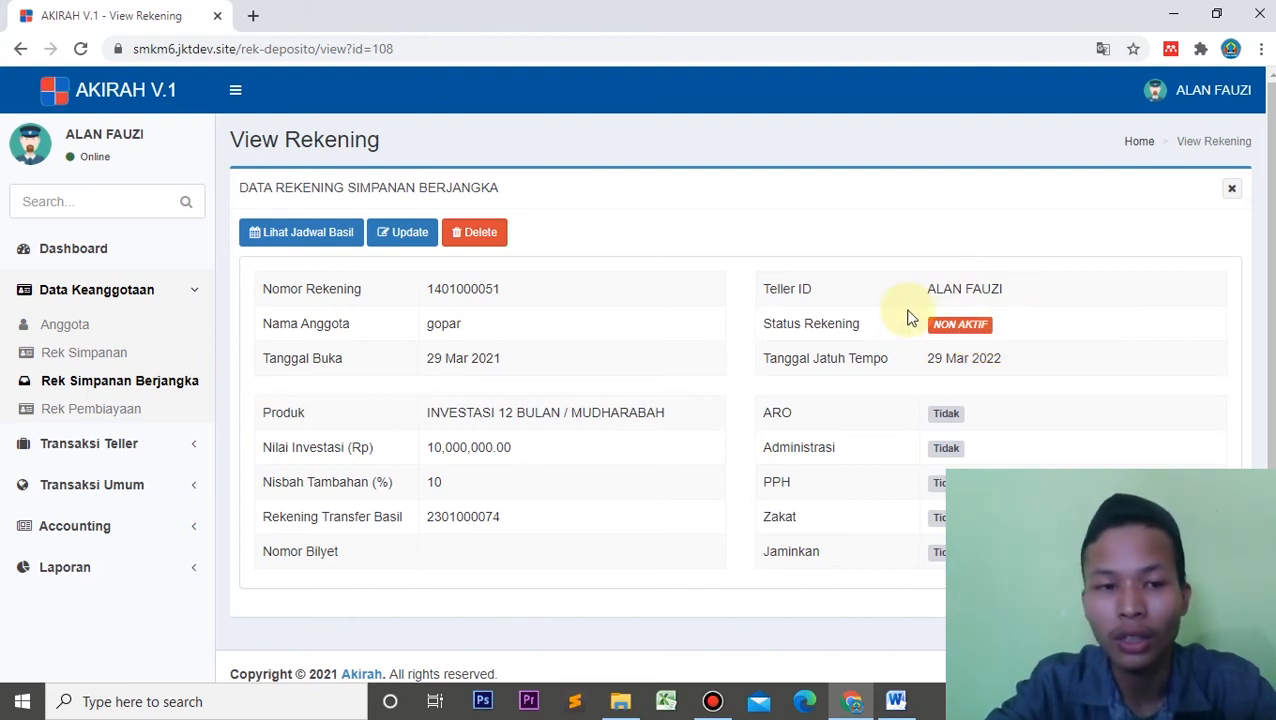
Start a cash teller transaction for Simpanan Berjangka with SETOR TUNAI DEPOSITO as Jenis Transaksi.
{"action": "left_click", "coordinate": [146, 301]}
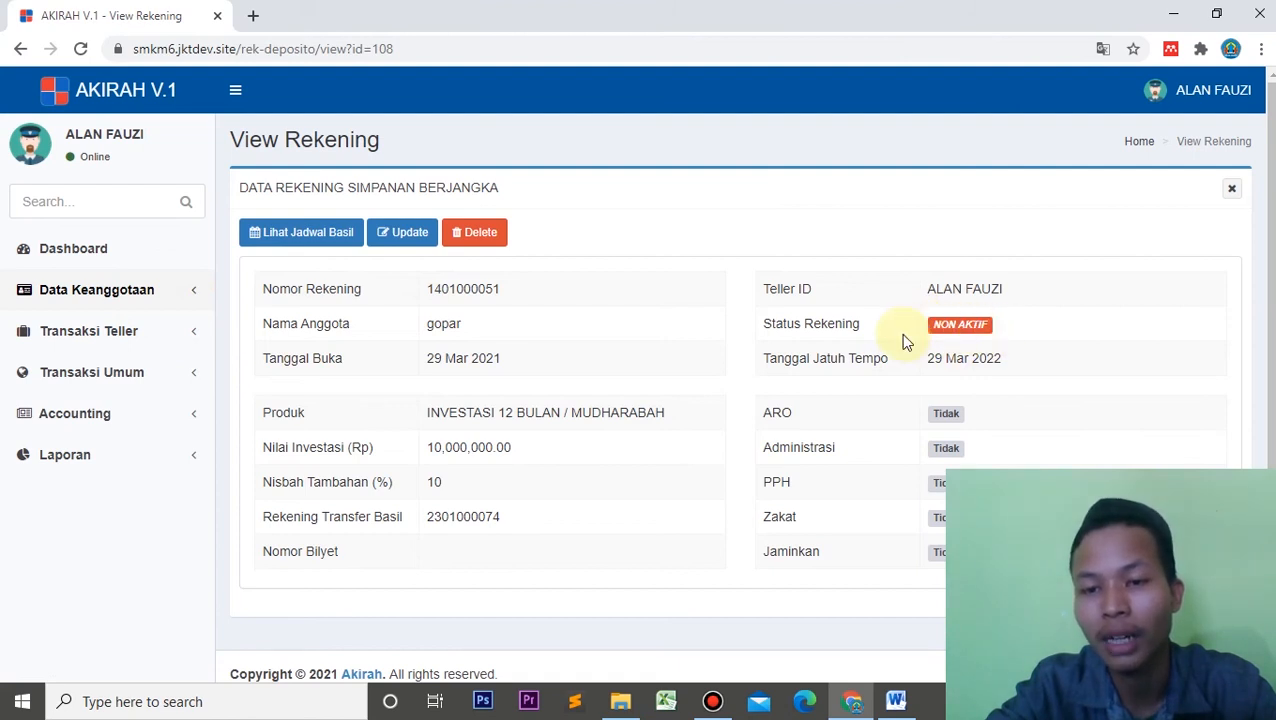
{"action": "left_click", "coordinate": [171, 341]}
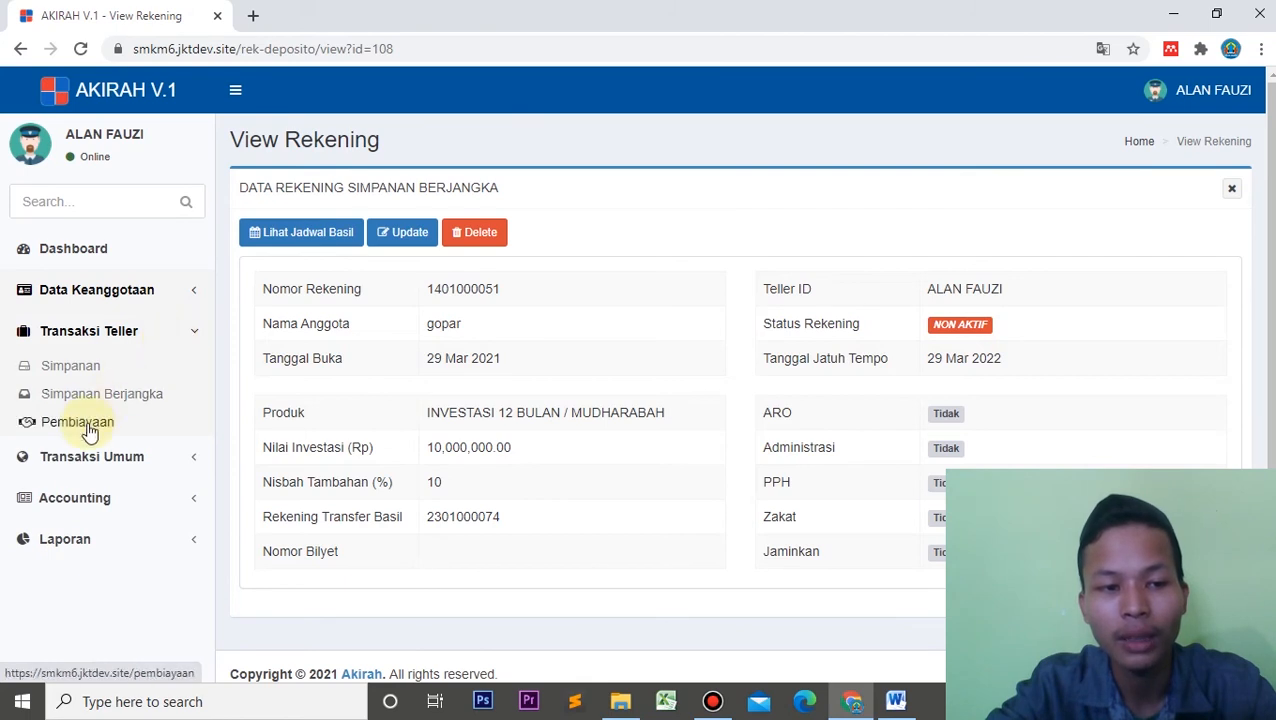
{"action": "left_click", "coordinate": [94, 398]}
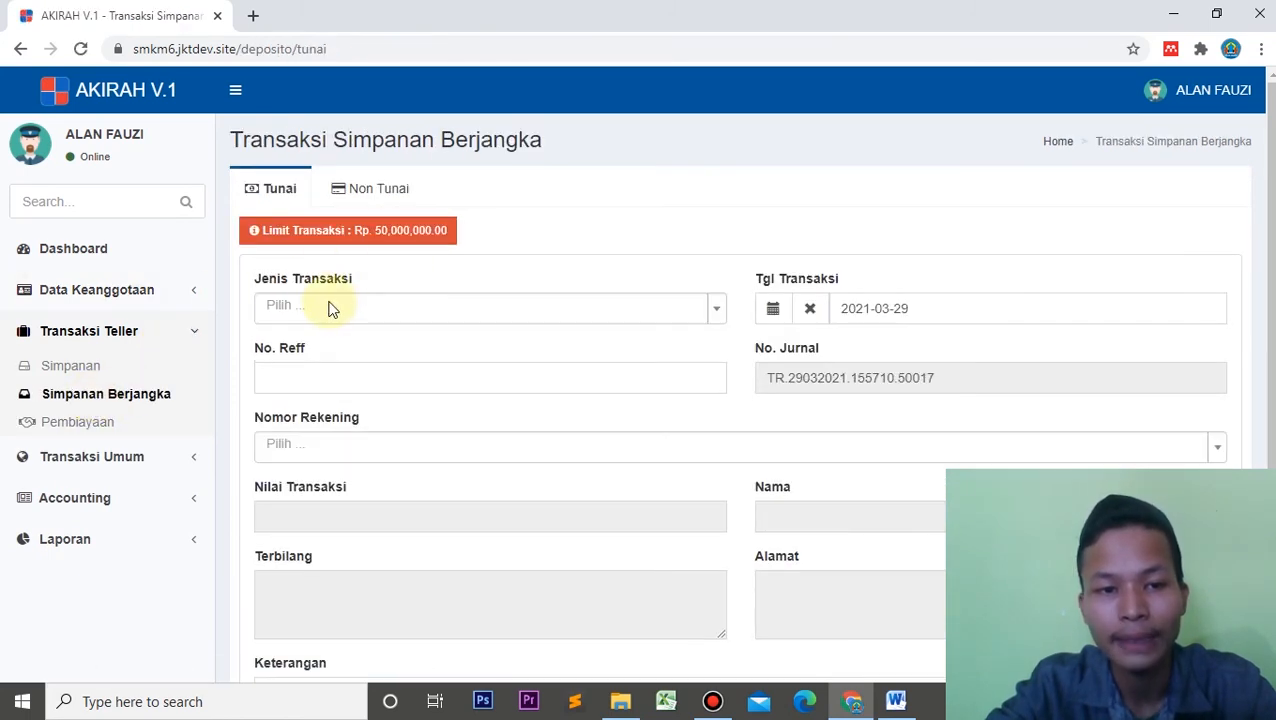
{"action": "left_click", "coordinate": [332, 309]}
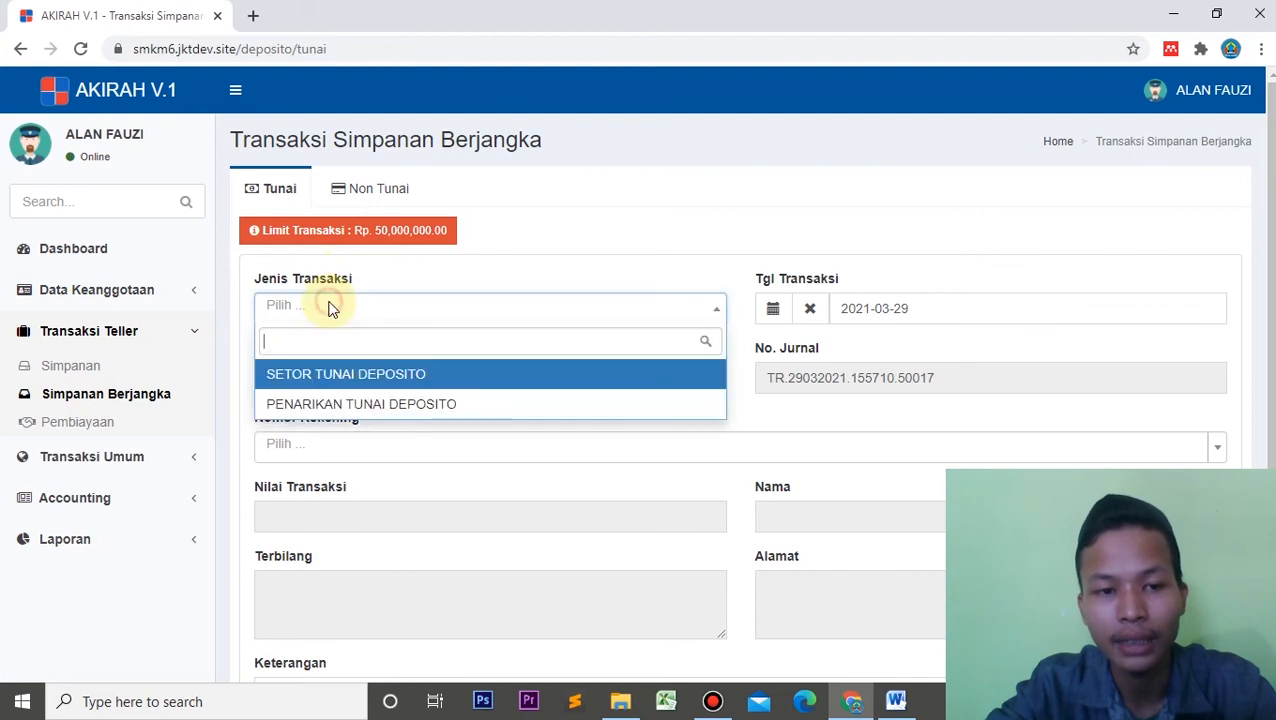
{"action": "left_click", "coordinate": [347, 385]}
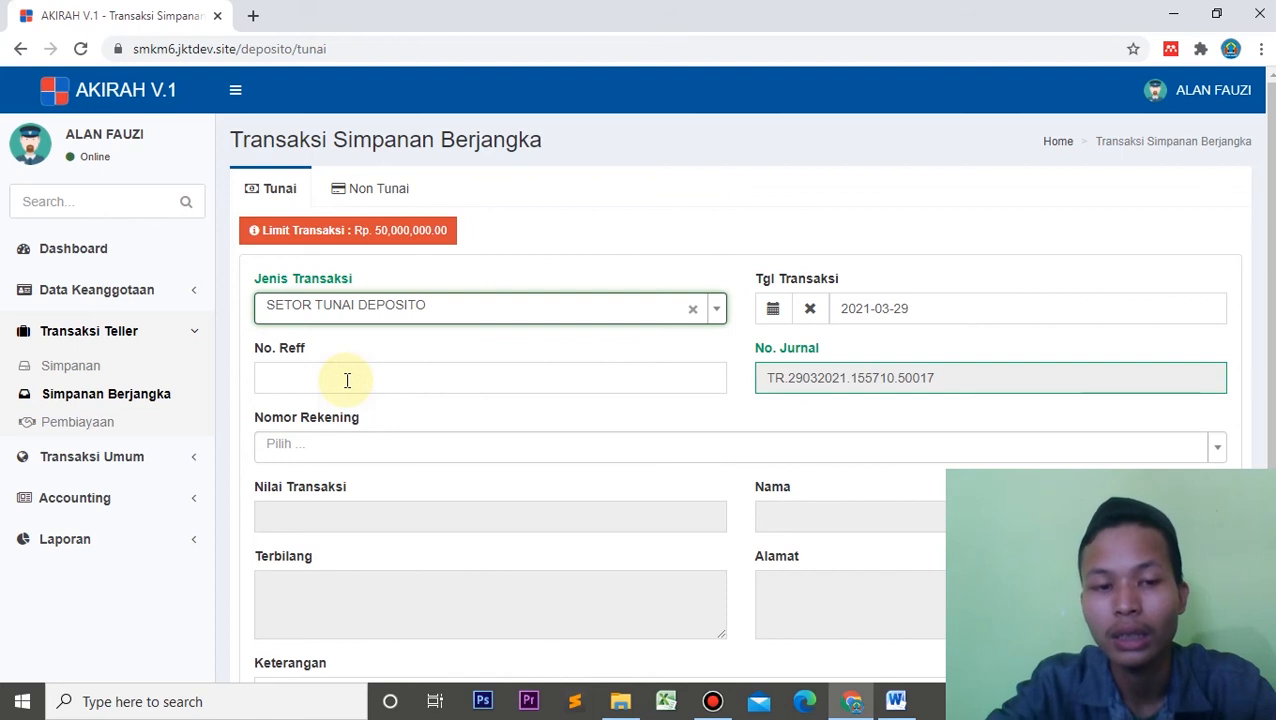
Copy the transaction's No. Jurnal value into No. Reff.
{"action": "left_click", "coordinate": [955, 380]}
{"action": "key", "text": "ctrl+a"}
{"action": "key", "text": "ctrl+c"}
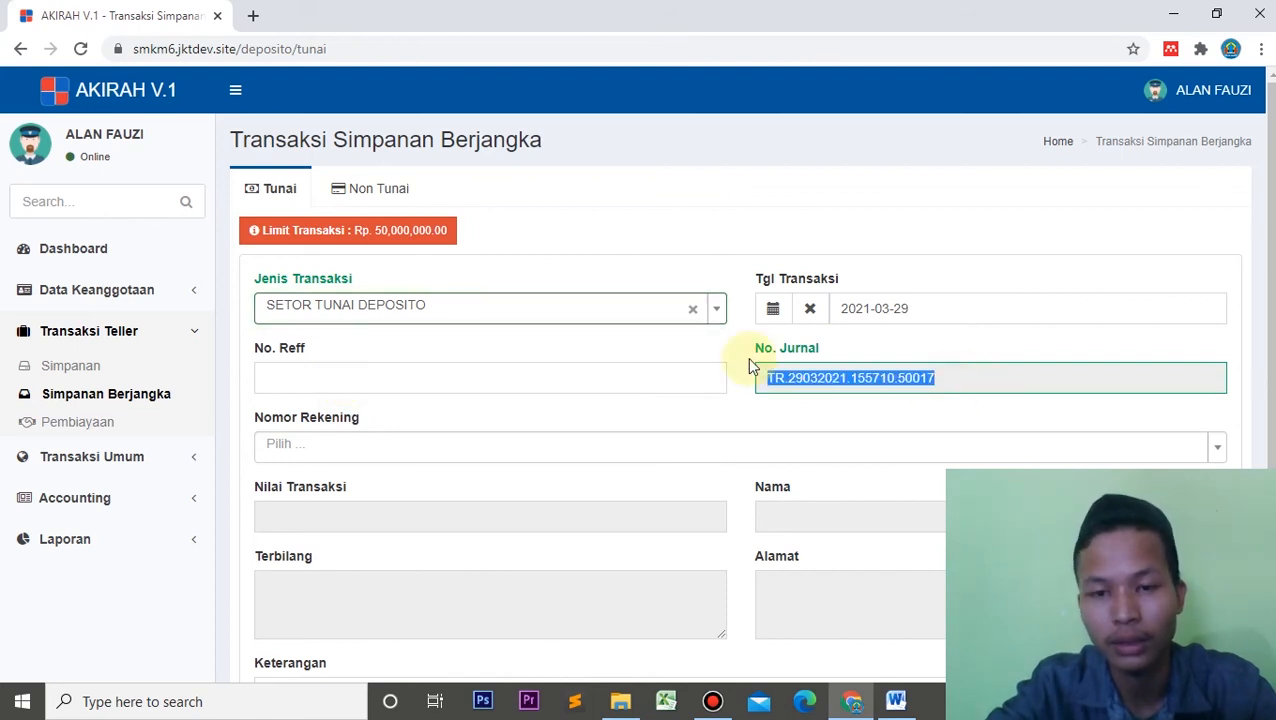
{"action": "left_click", "coordinate": [649, 378]}
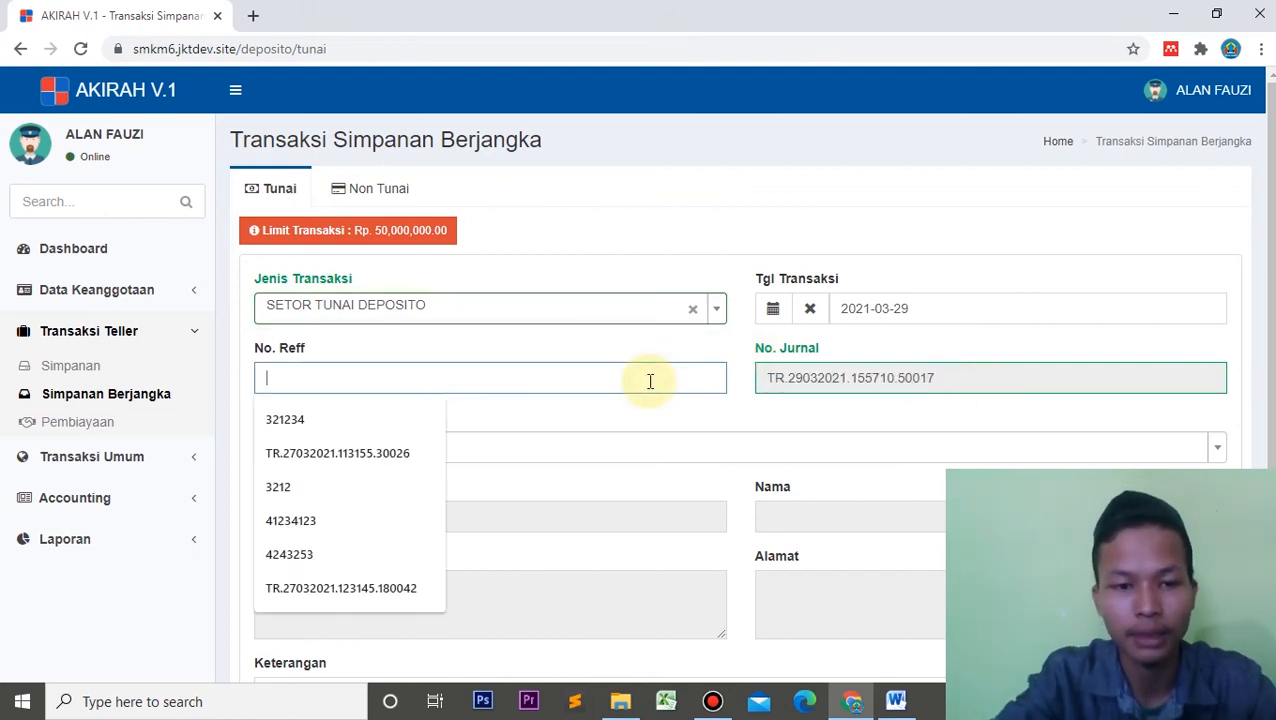
{"action": "key", "text": "ctrl+v"}
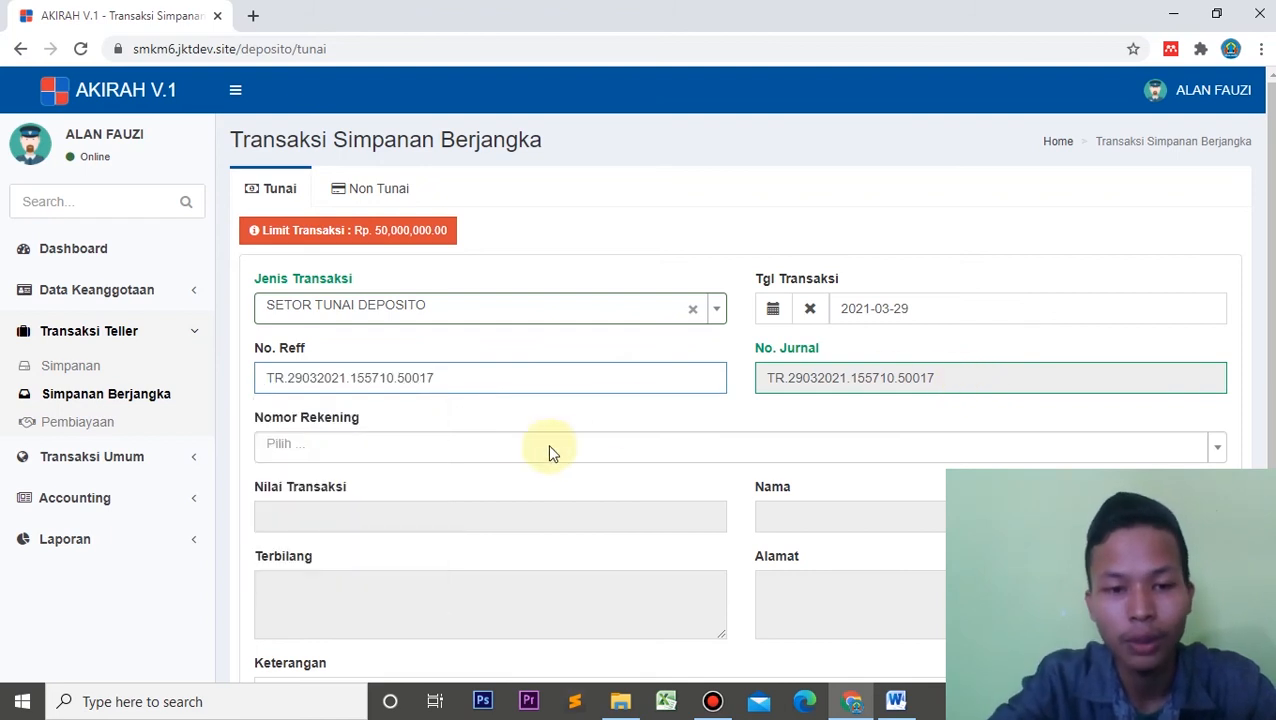
Select the new member's term account as Nomor Rekening and save the cash deposit transaction.
{"action": "left_click", "coordinate": [513, 443]}
{"action": "type", "text": "go"}
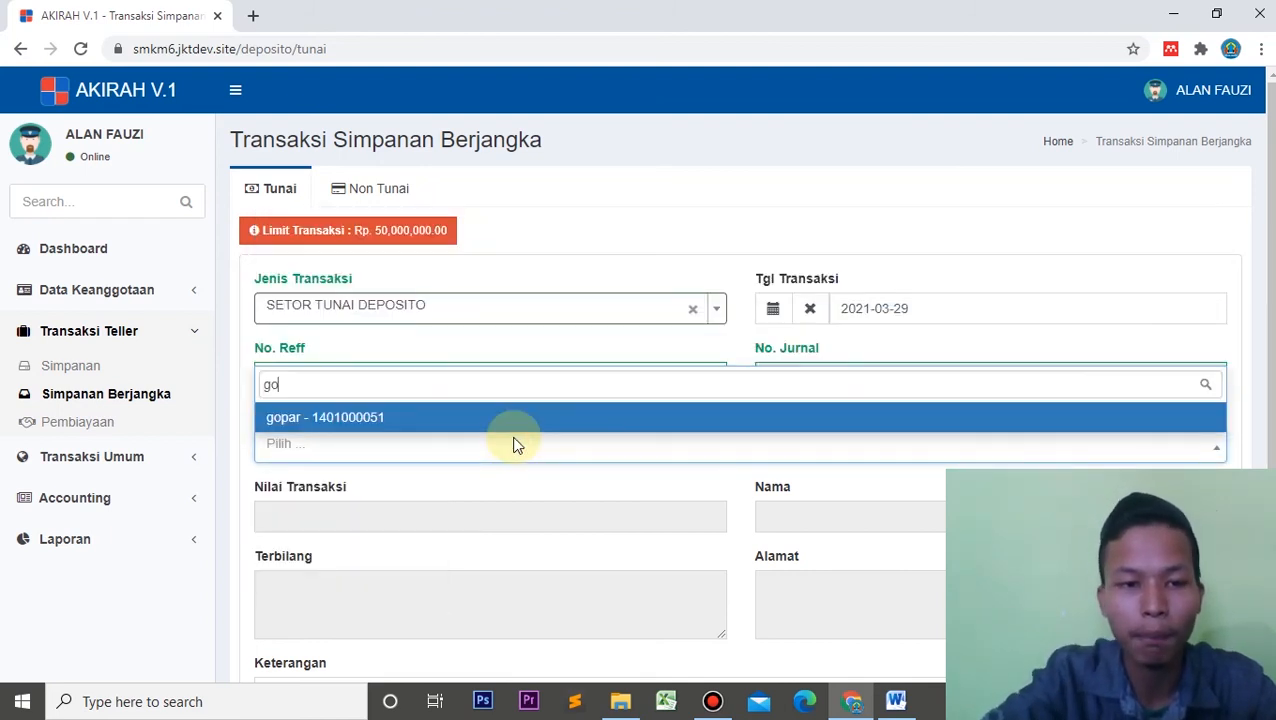
{"action": "left_click", "coordinate": [453, 424]}
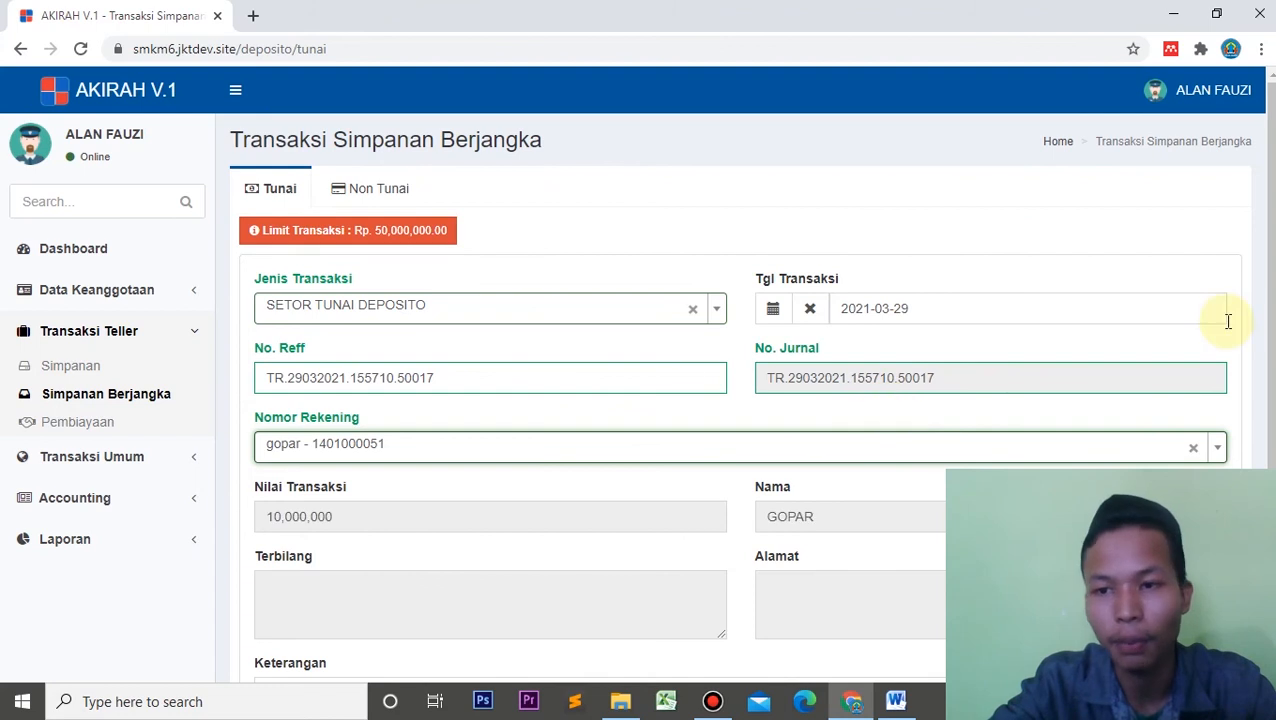
{"action": "scroll", "coordinate": [1266, 300], "scroll_direction": "down", "scroll_amount": 2}
{"action": "scroll", "coordinate": [546, 350], "scroll_direction": "down", "scroll_amount": 4}
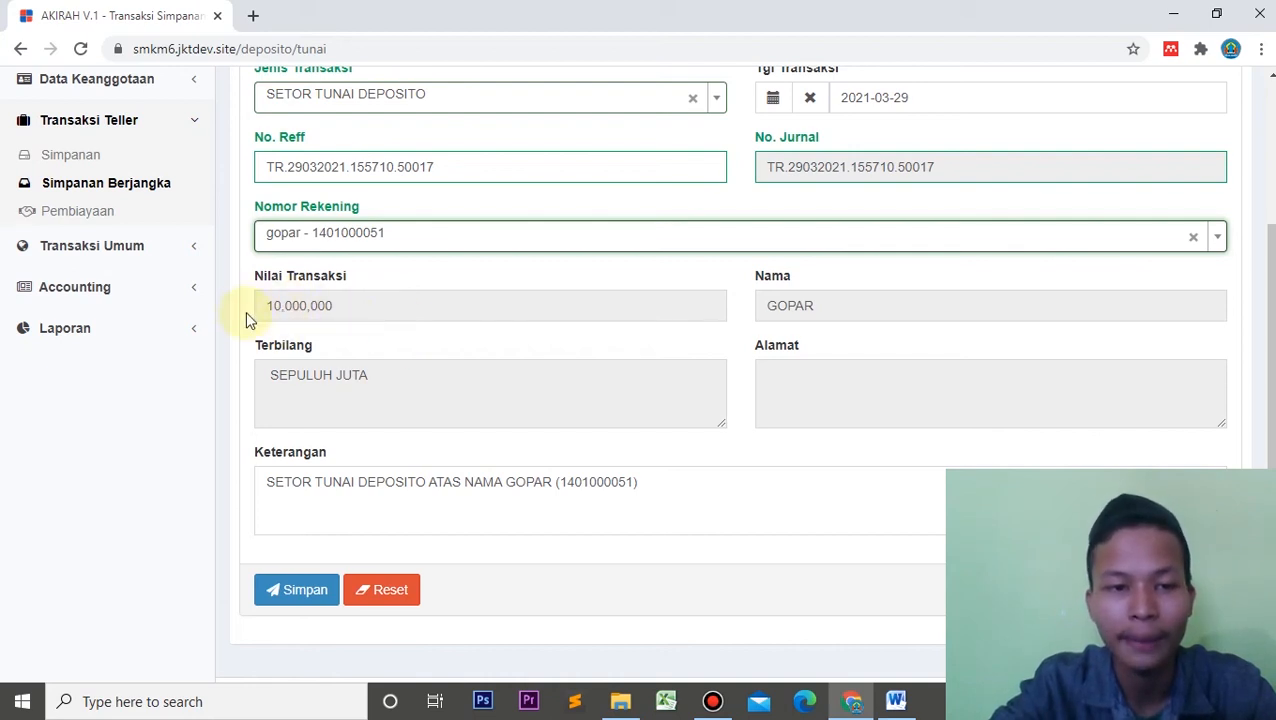
{"action": "left_click", "coordinate": [311, 592]}
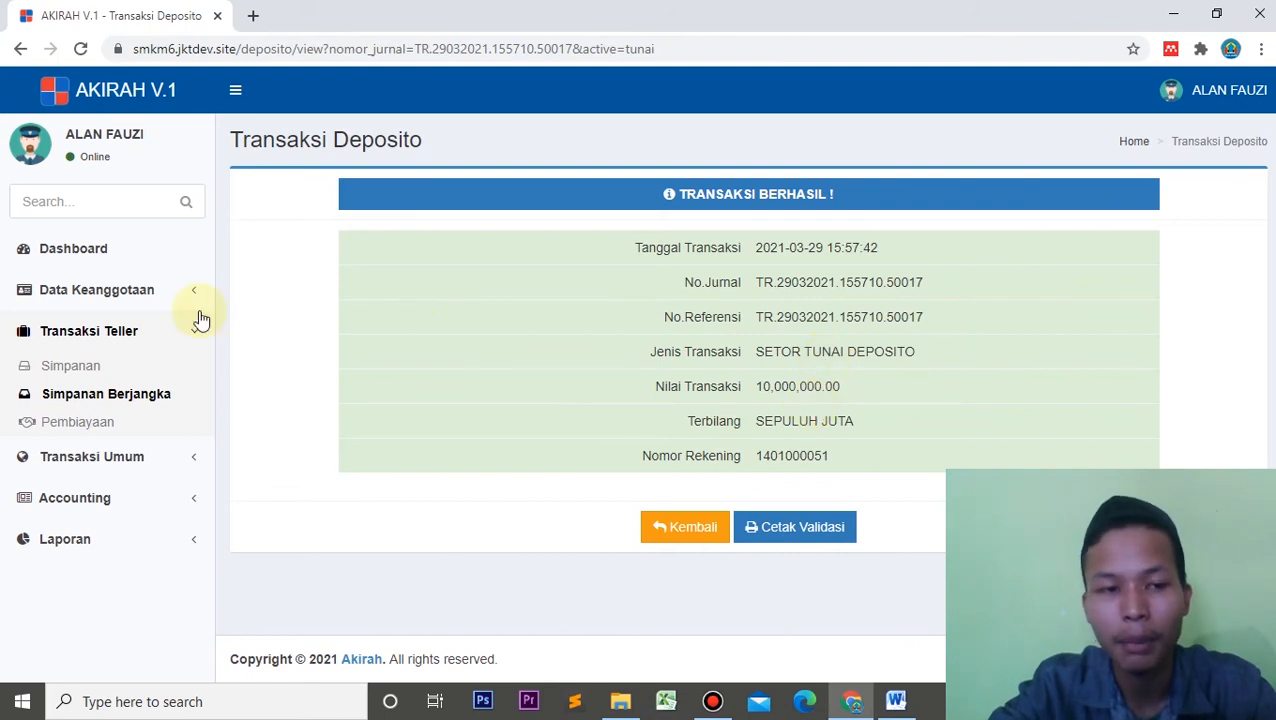
Find the new member's account by name in the Rek Simpanan Berjangka list and view its details.
{"action": "left_click", "coordinate": [148, 331]}
{"action": "left_click", "coordinate": [138, 292]}
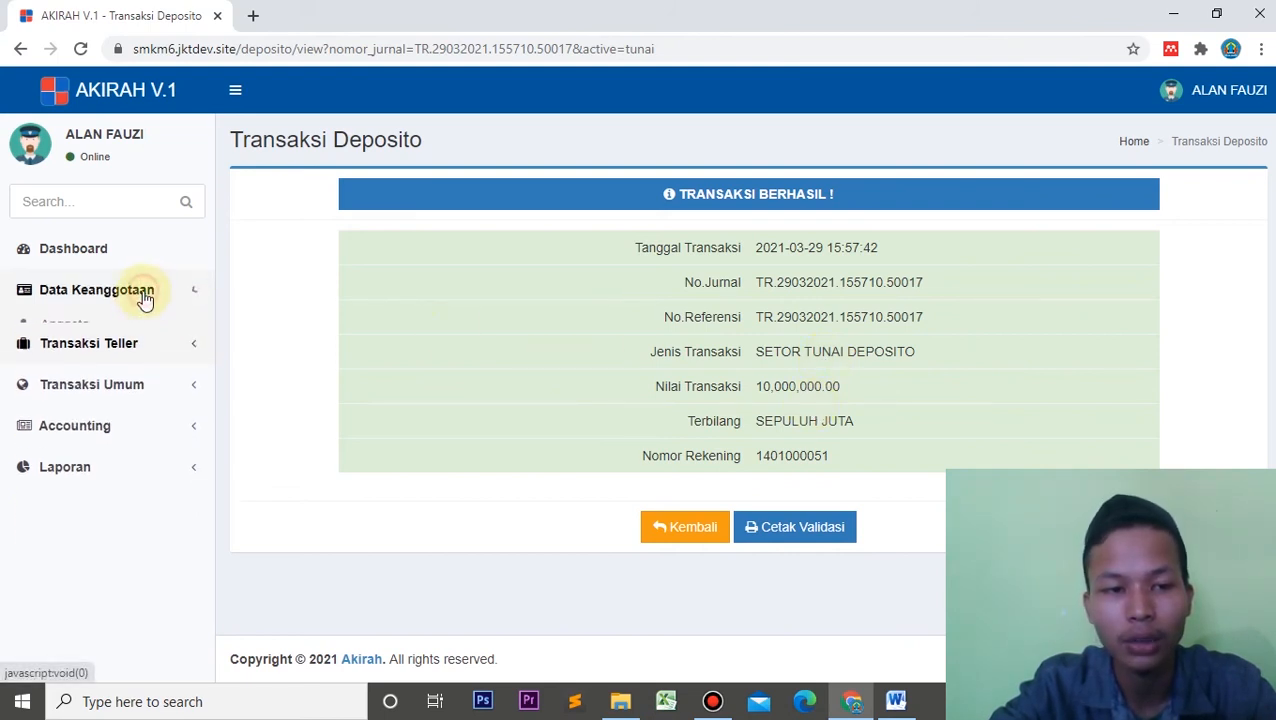
{"action": "left_click", "coordinate": [89, 392]}
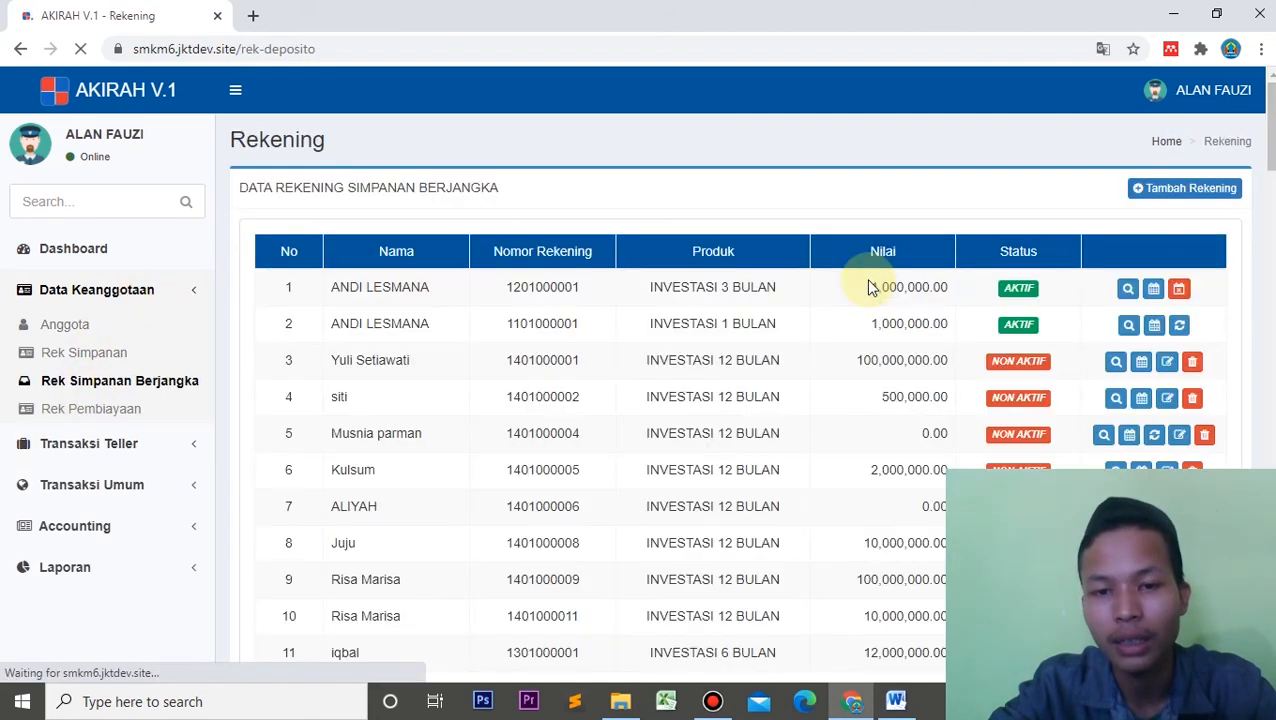
{"action": "left_click", "coordinate": [1182, 251]}
{"action": "type", "text": "gopa"}
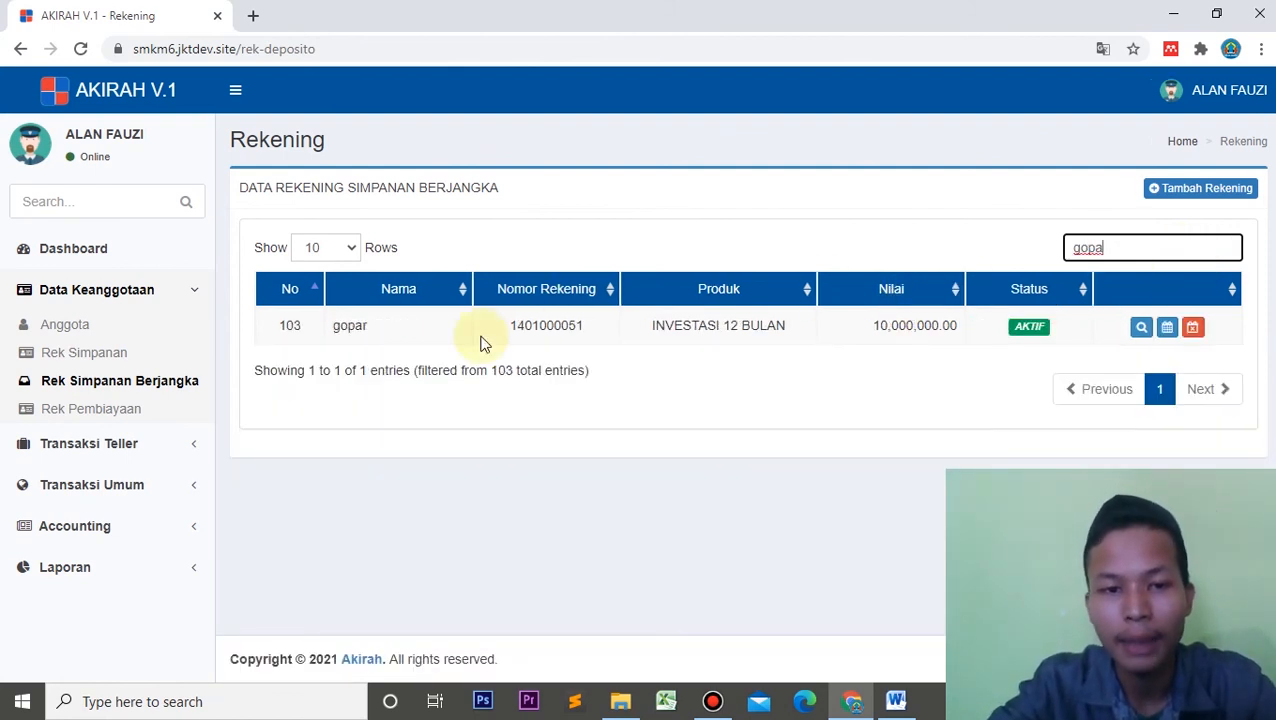
{"action": "left_click", "coordinate": [1141, 328]}
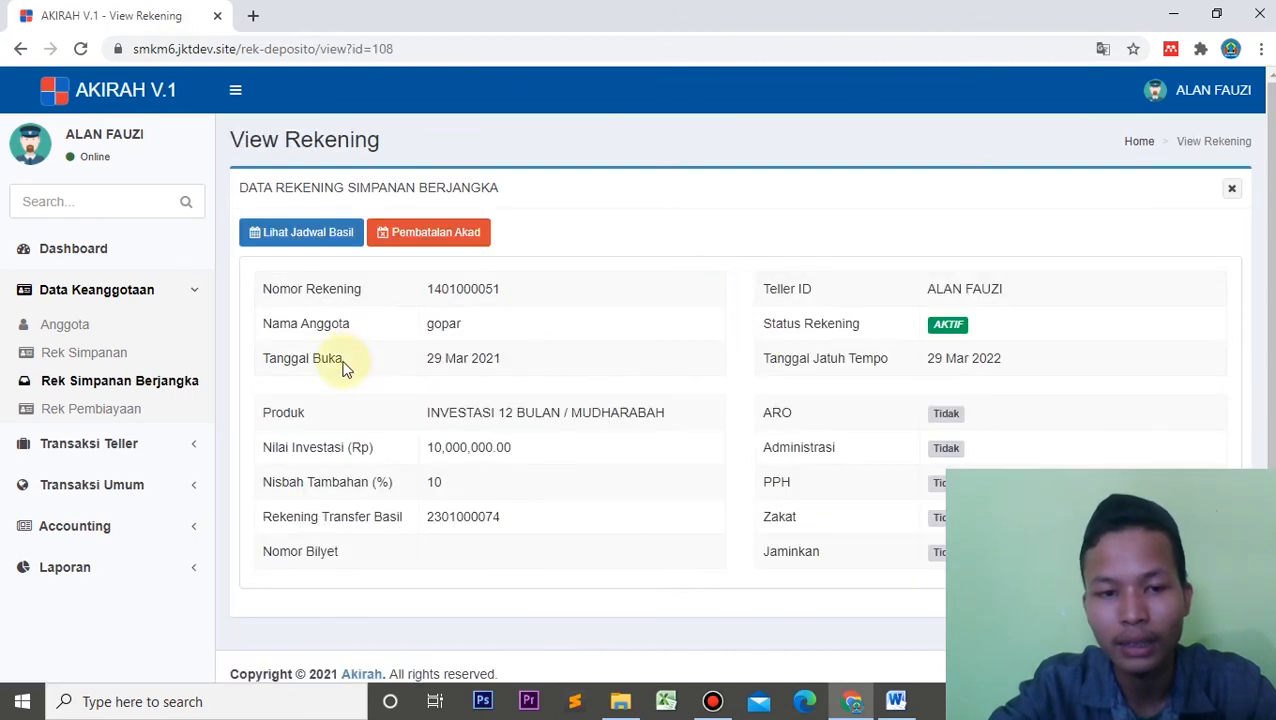
Return to the term account list and filter it by the new member's name.
{"action": "left_click", "coordinate": [16, 54]}
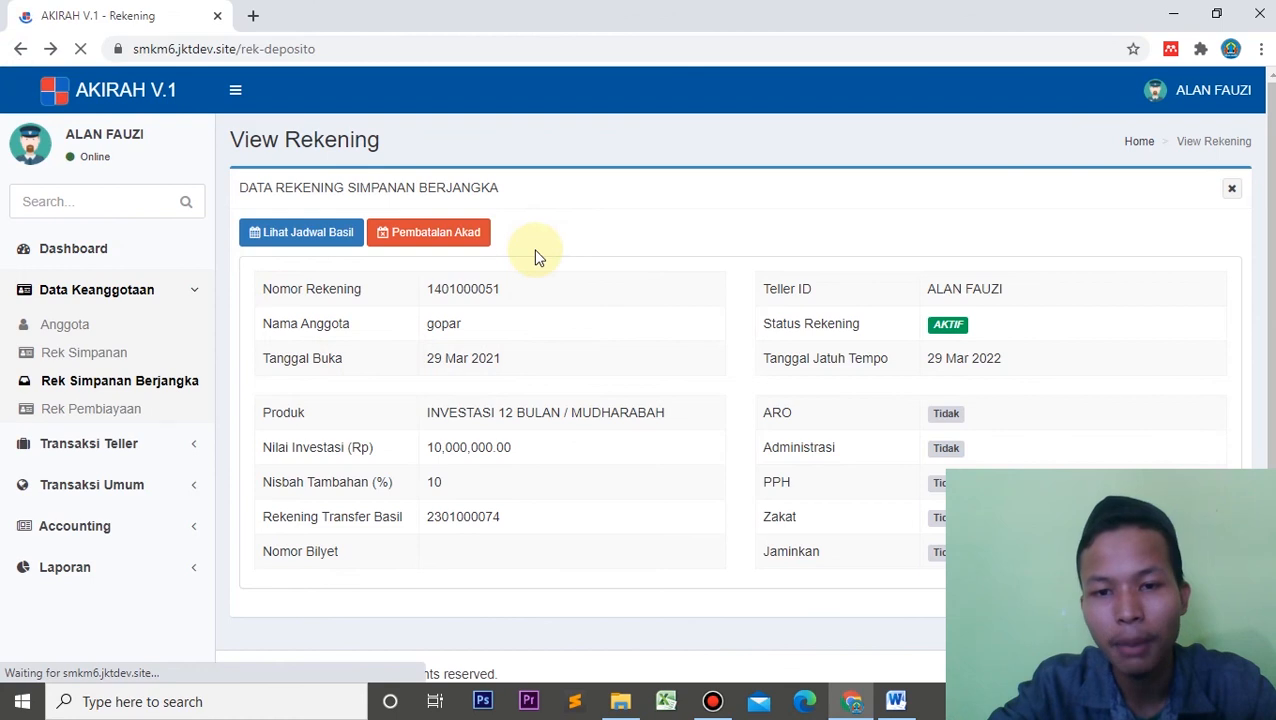
{"action": "left_click", "coordinate": [1114, 257]}
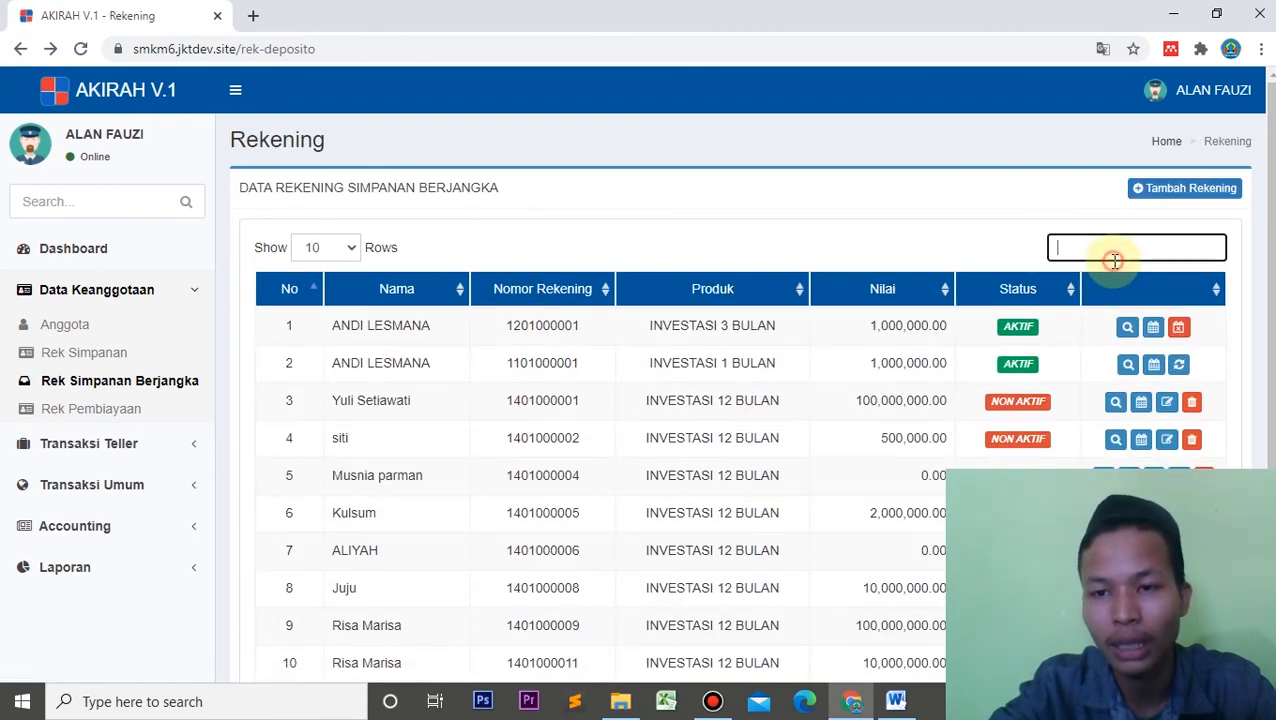
{"action": "type", "text": "gop"}
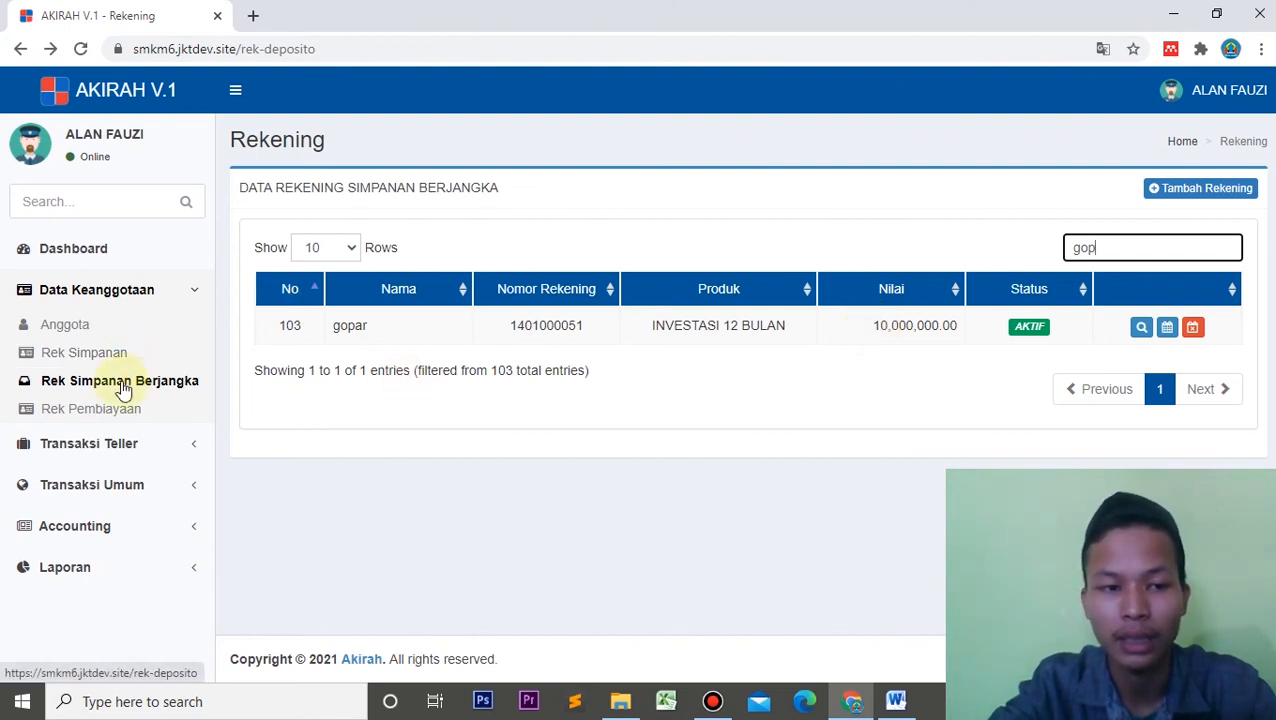
Reload the Rek Simpanan Berjangka list, search for the member's name again and open the account's details.
{"action": "left_click", "coordinate": [80, 326]}
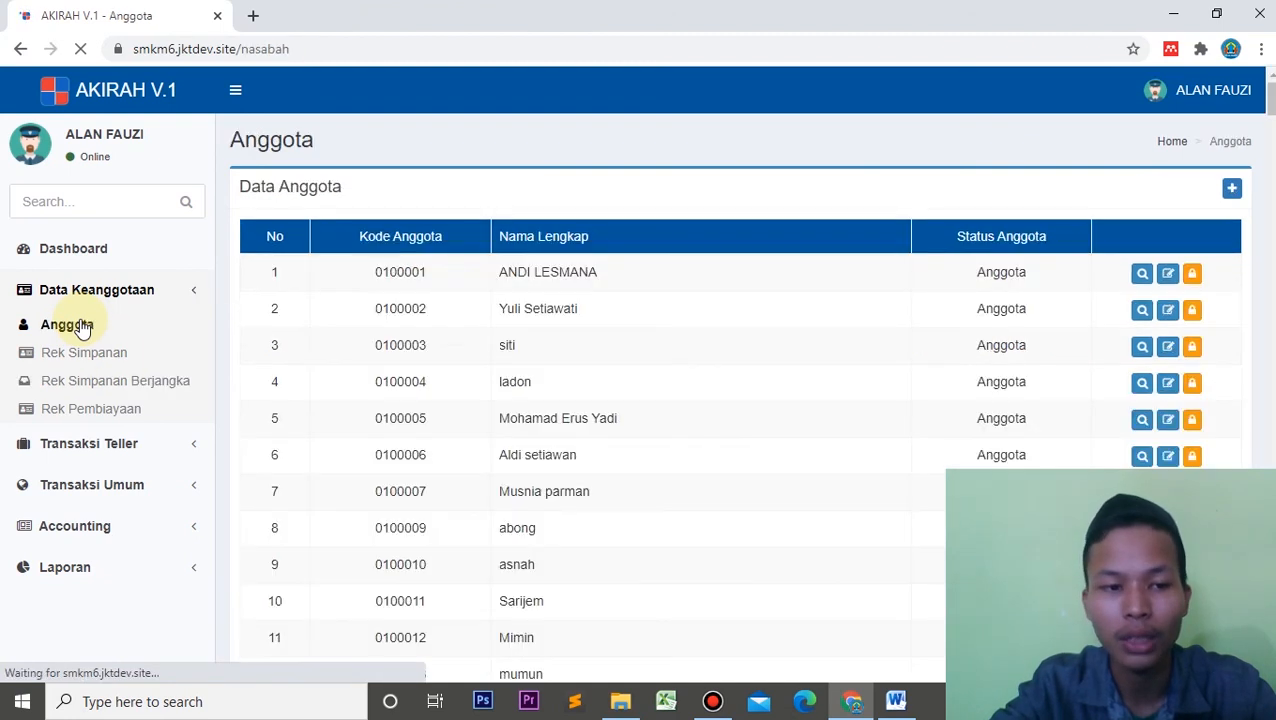
{"action": "left_click", "coordinate": [125, 383]}
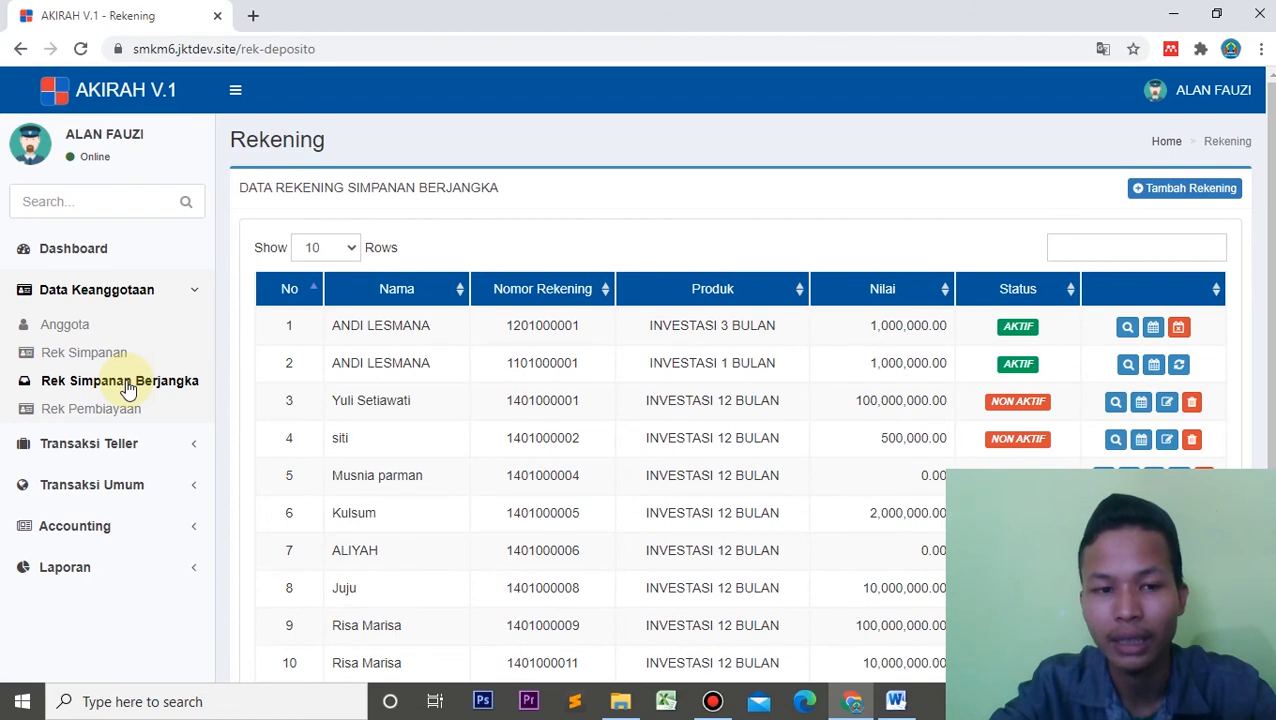
{"action": "left_click", "coordinate": [1157, 252]}
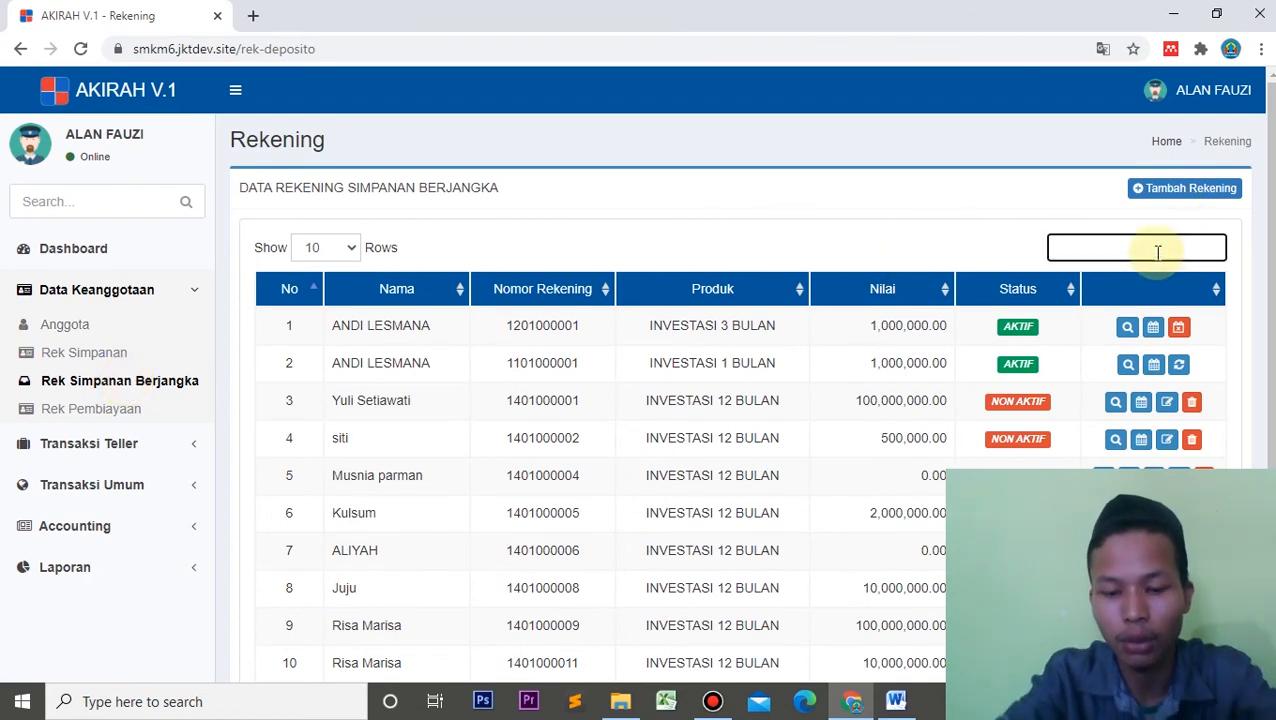
{"action": "type", "text": "gopa"}
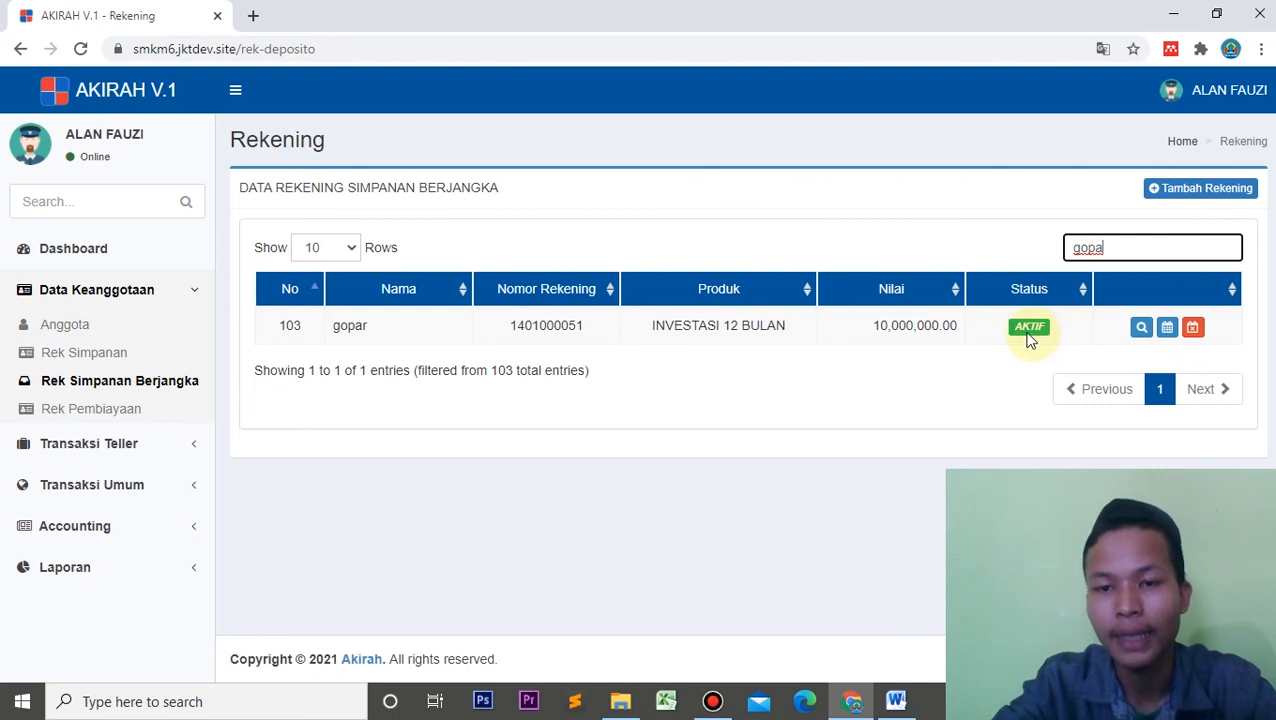
{"action": "left_click", "coordinate": [1141, 331]}
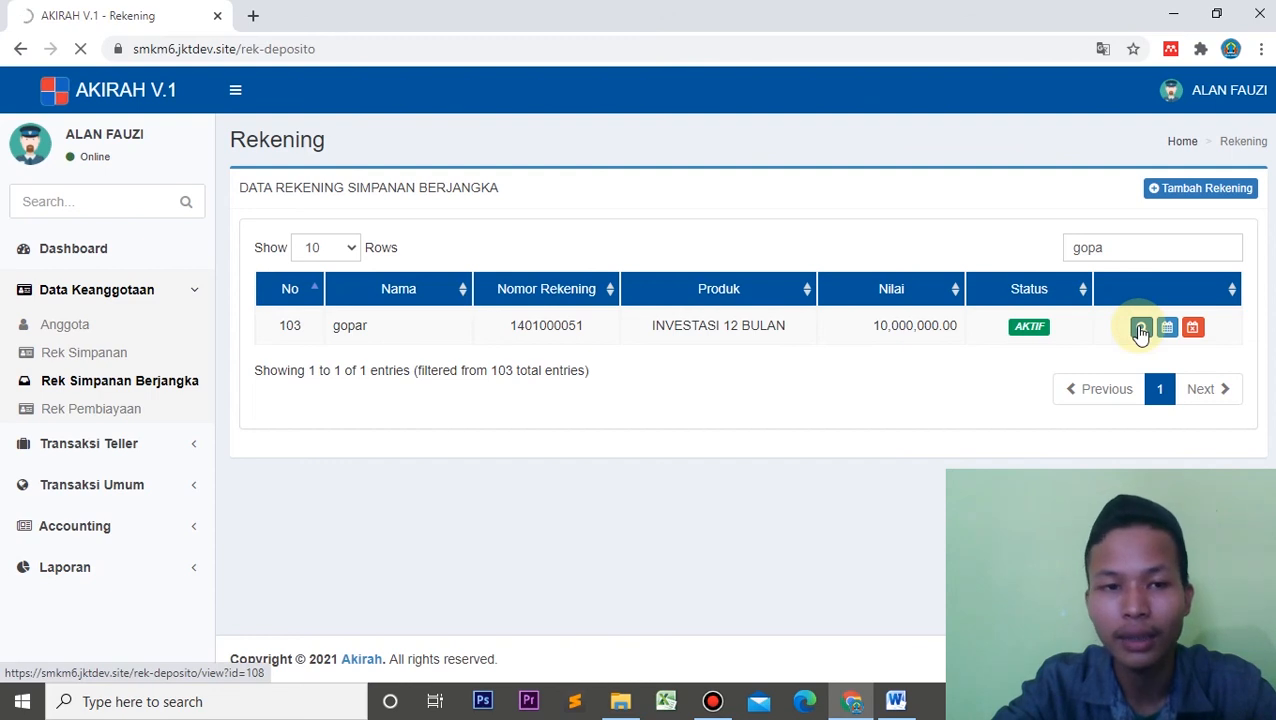
Open the term account's Jadwal Basil and review its member data and the distribution amounts and statuses.
{"action": "left_click", "coordinate": [302, 237]}
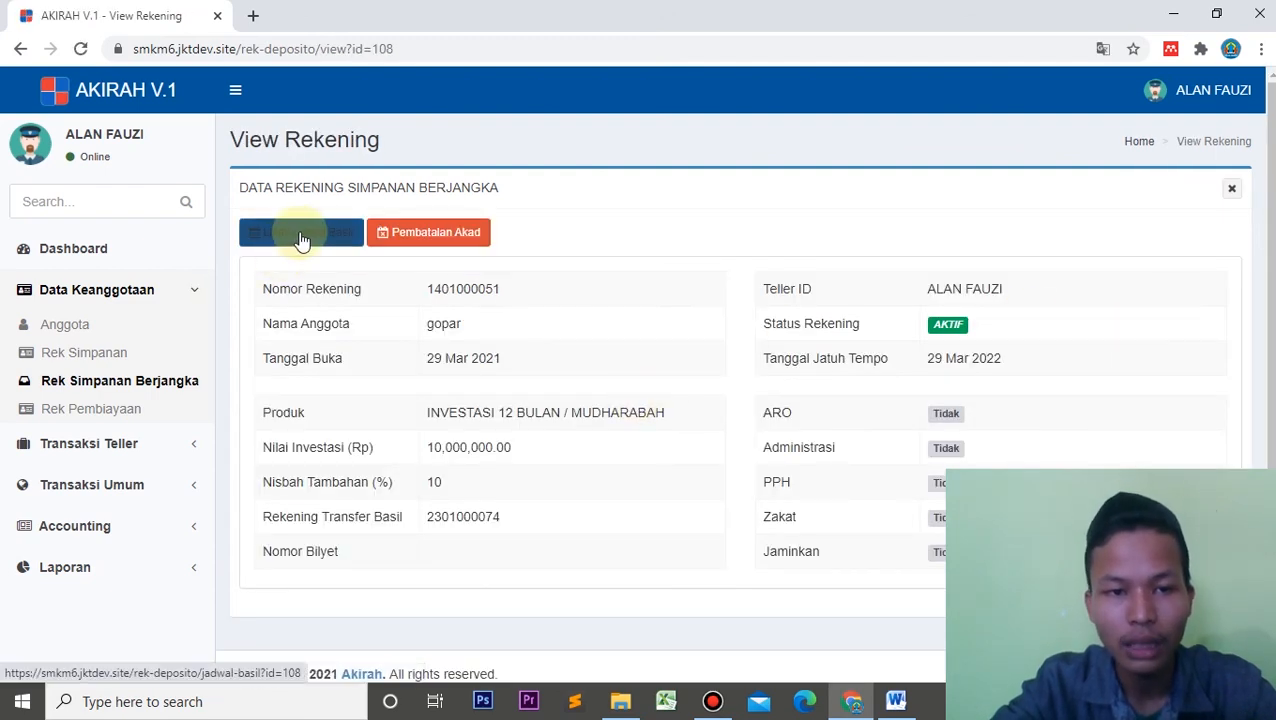
{"action": "left_click", "coordinate": [322, 231]}
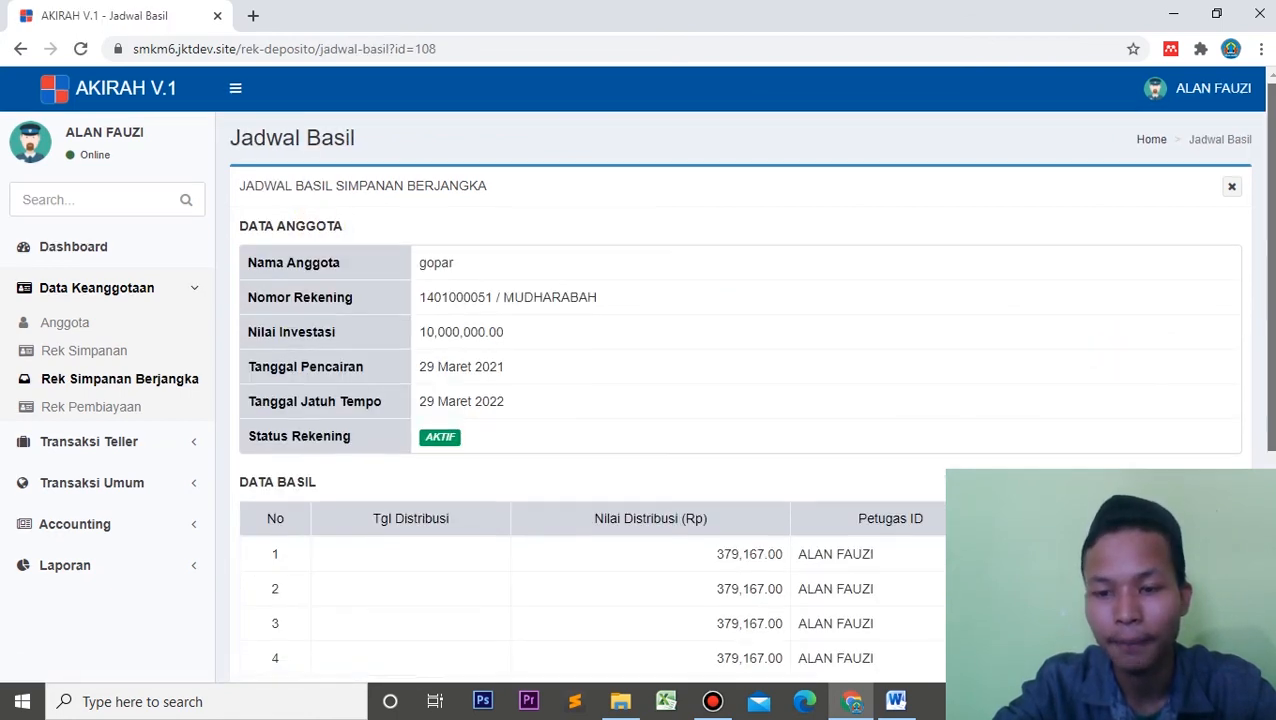
{"action": "scroll", "coordinate": [640, 400], "scroll_direction": "down", "scroll_amount": 3}
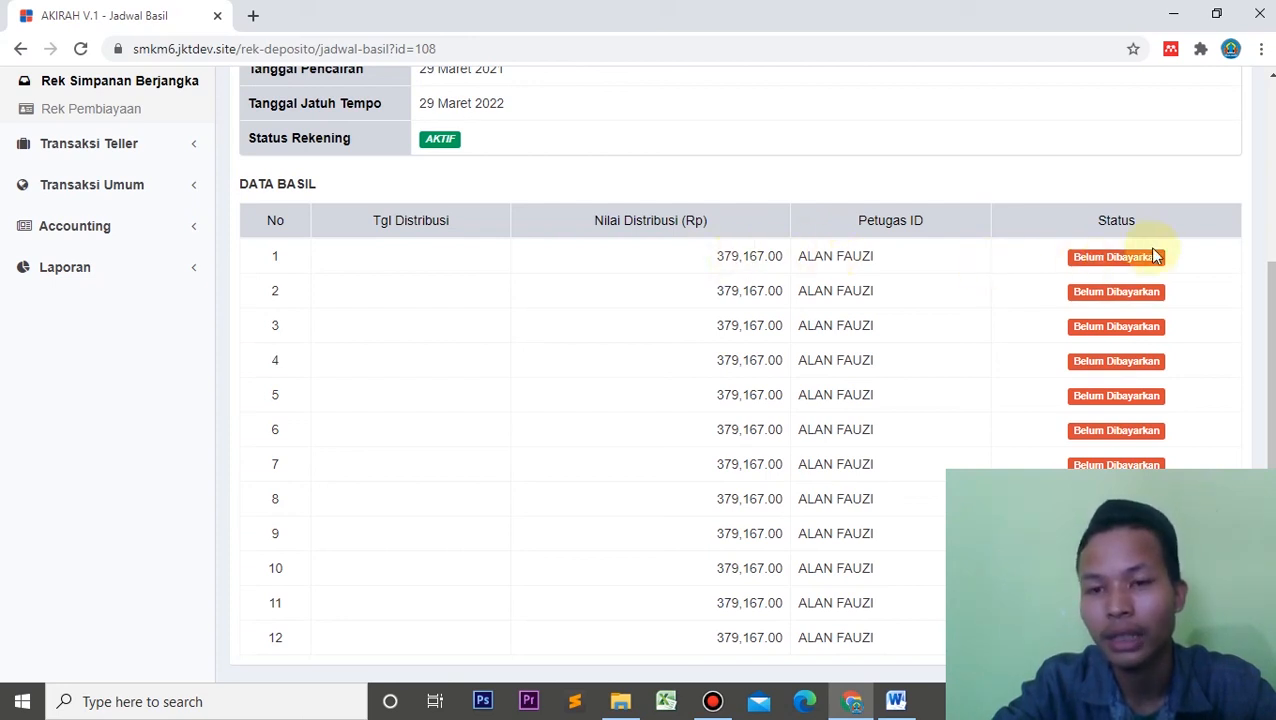
{"action": "left_click_drag", "start_coordinate": [1271, 545], "coordinate": [1273, 211]}
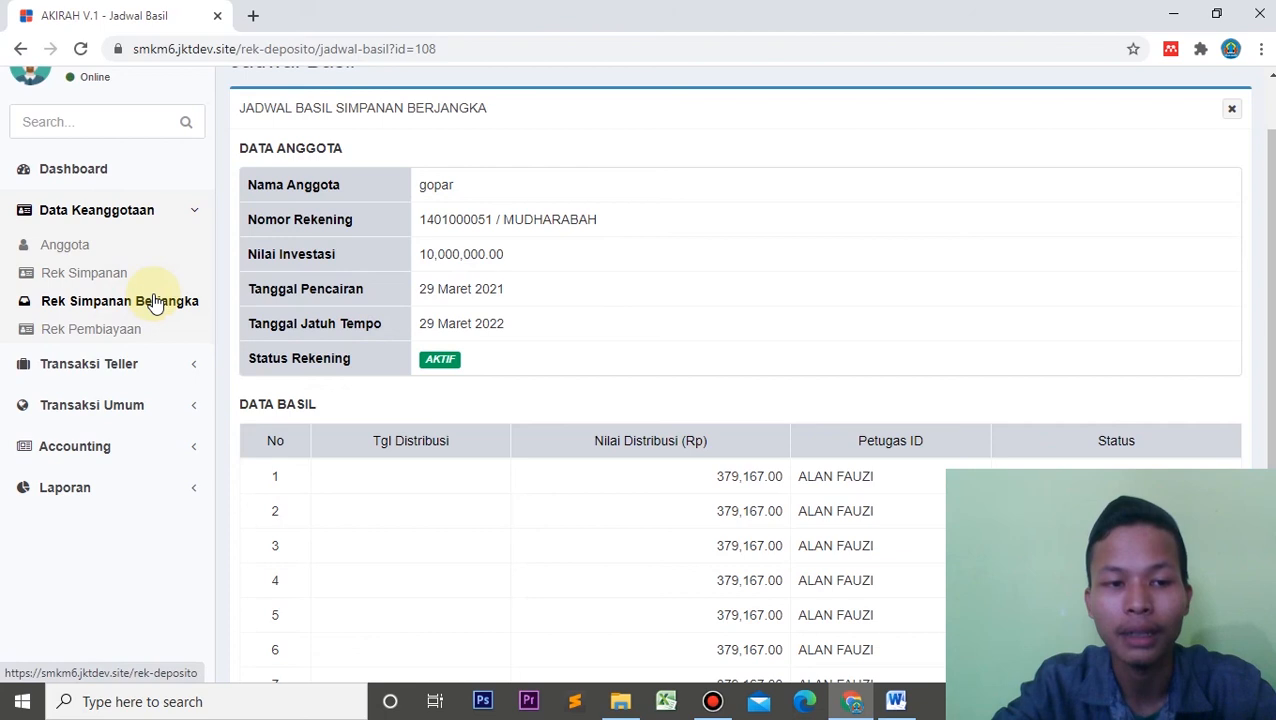
View the dashboard and the Rek Pembiayaan list, and return to the dashboard.
{"action": "left_click", "coordinate": [100, 186]}
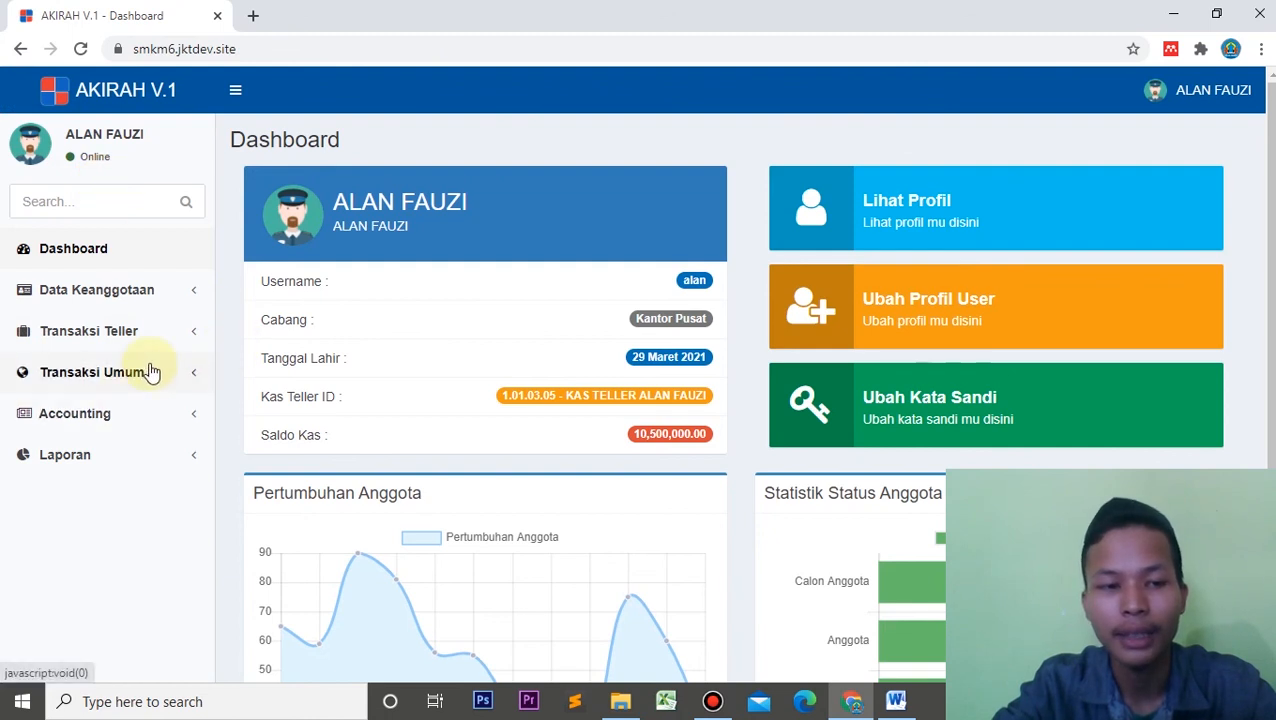
{"action": "left_click", "coordinate": [168, 304]}
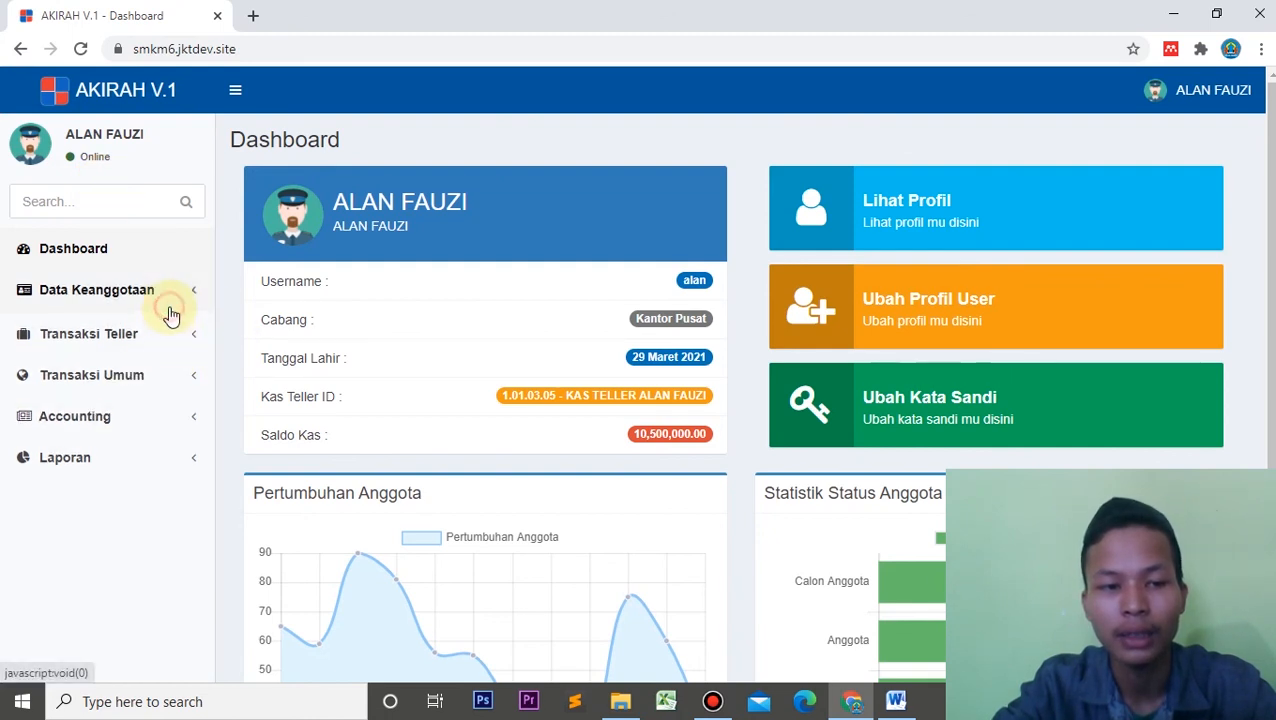
{"action": "left_click", "coordinate": [165, 410]}
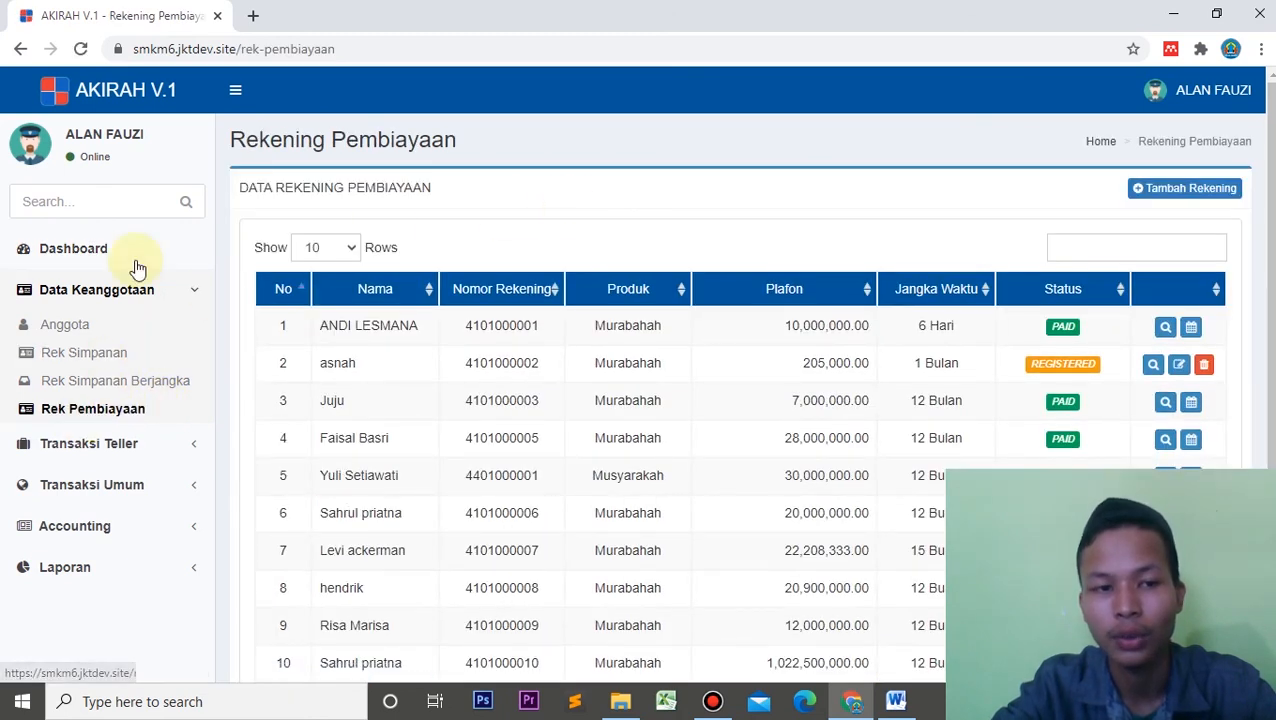
{"action": "left_click", "coordinate": [105, 255]}
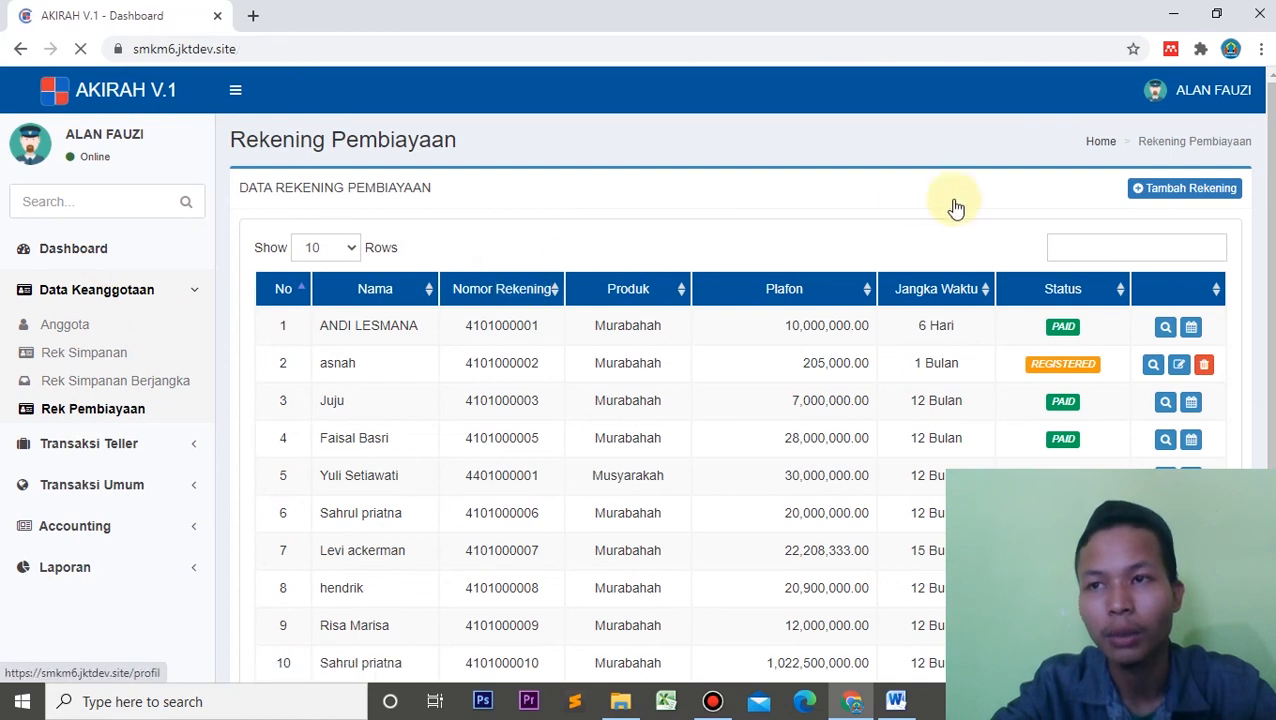